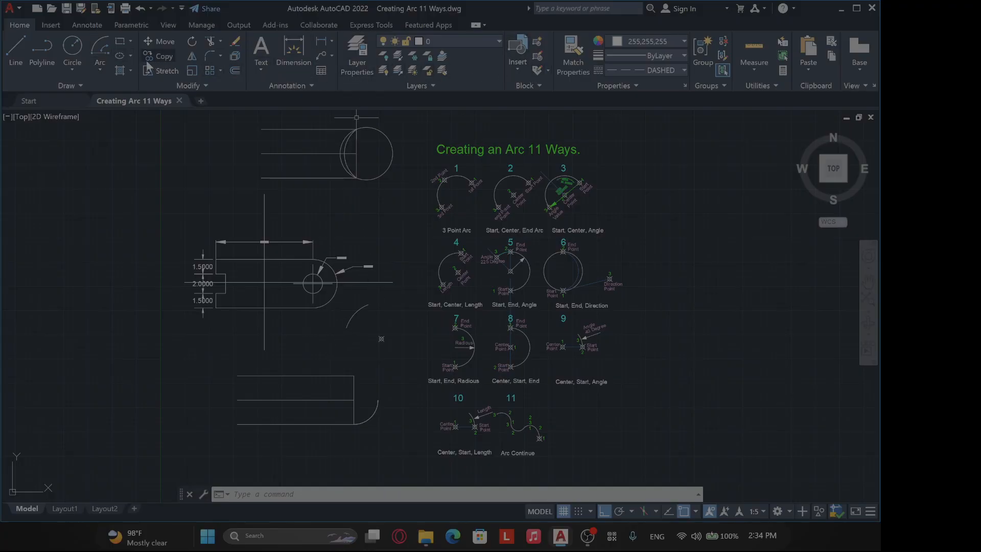
left_click(101, 75)
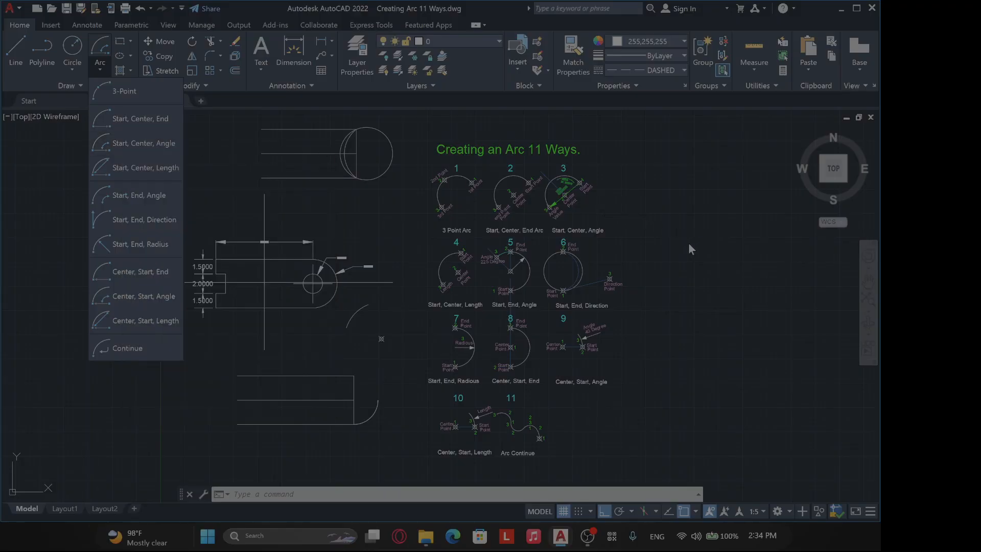
left_click(680, 244)
scroll(591, 219, "up", 2)
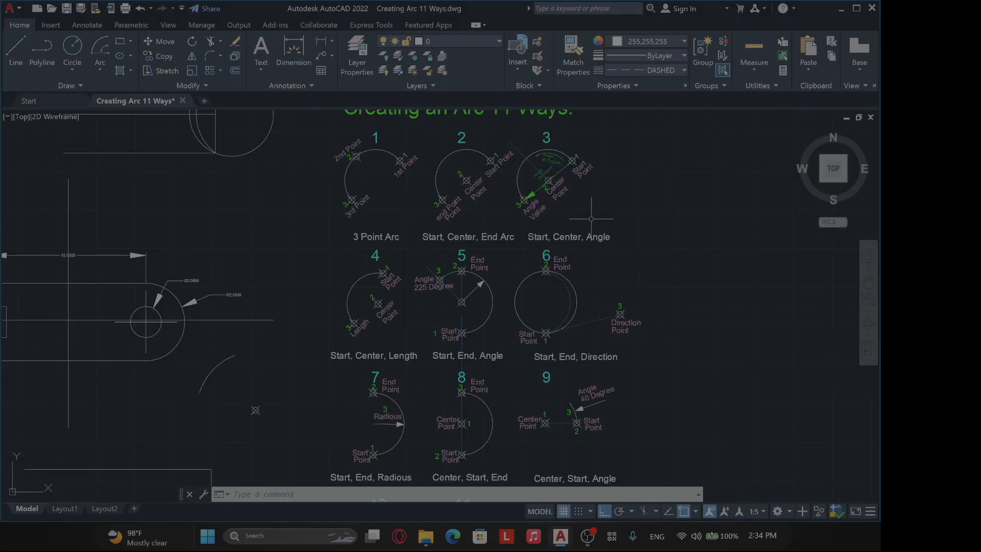
scroll(540, 206, "down", 2)
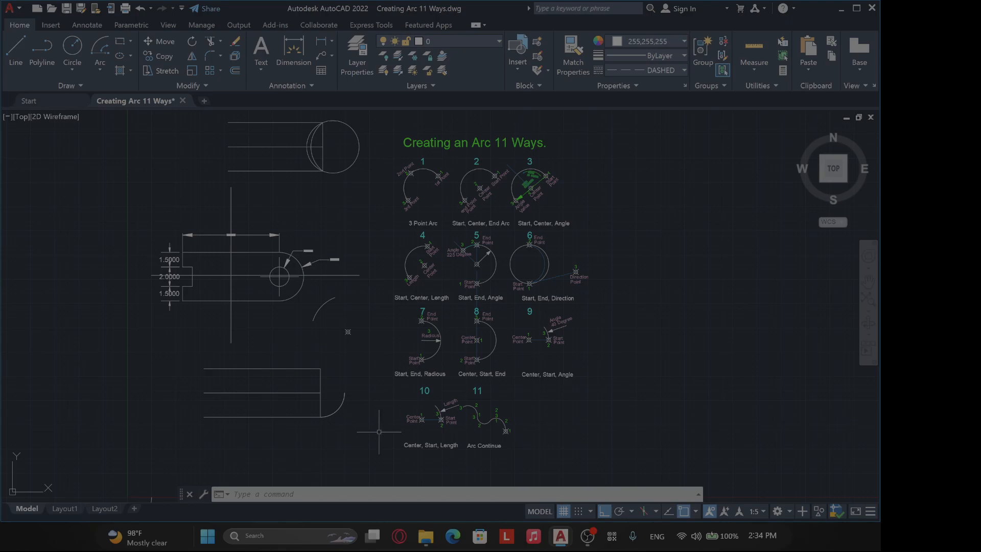
Erase the open outline with the rounded lower corner beneath the dimensioned part
type("E")
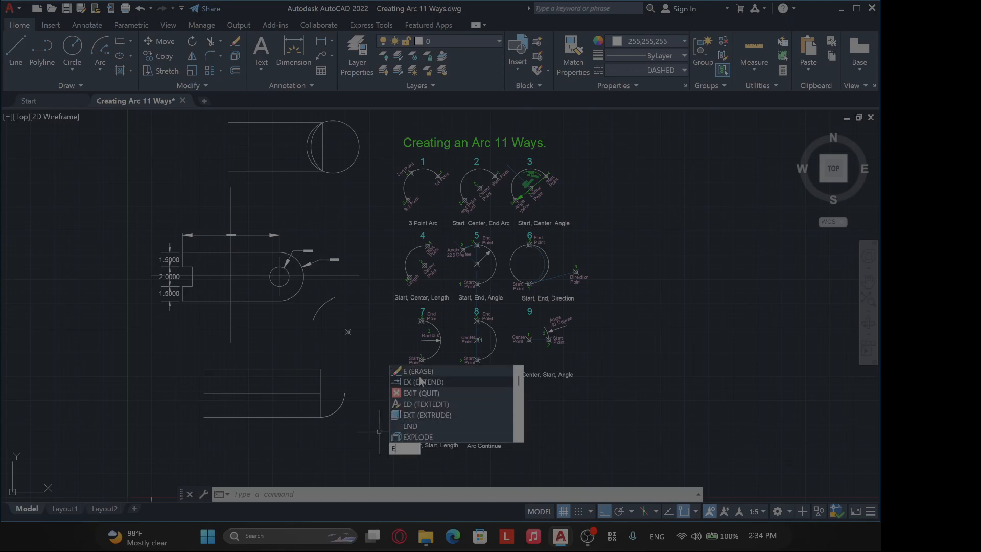
key("Return")
left_click(358, 429)
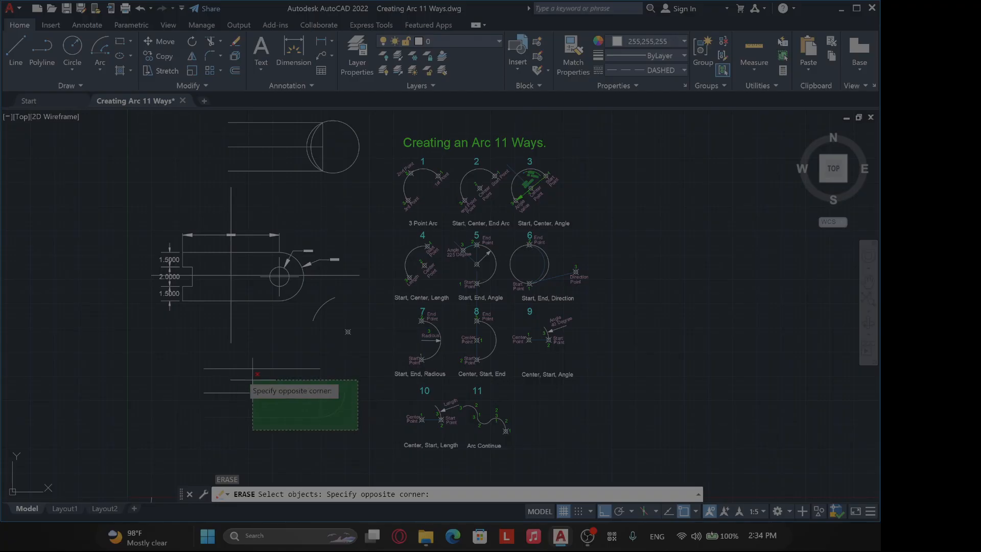
left_click(190, 359)
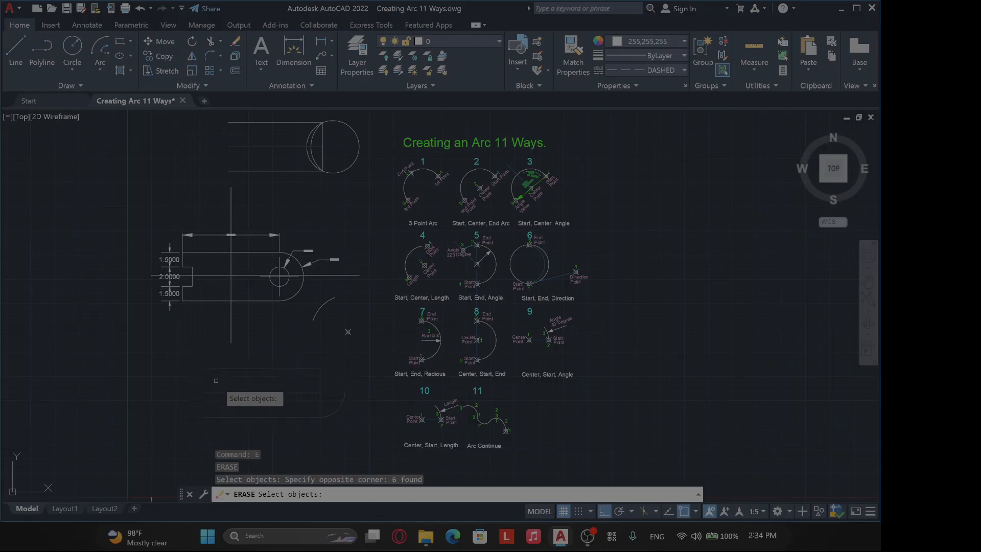
key("Return")
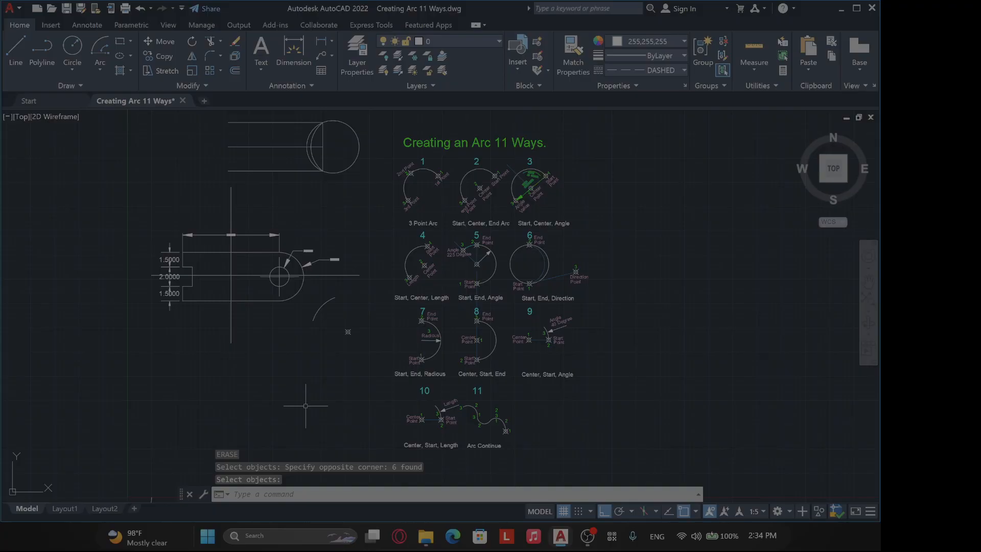
Draw a single horizontal polyline in the empty area below the dimensioned part
type("pl")
key("Return")
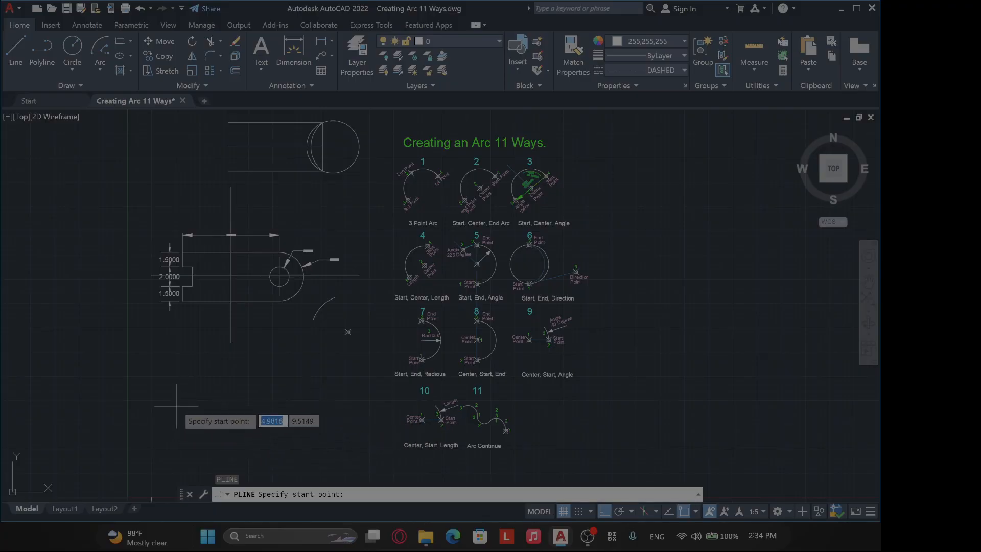
left_click(176, 404)
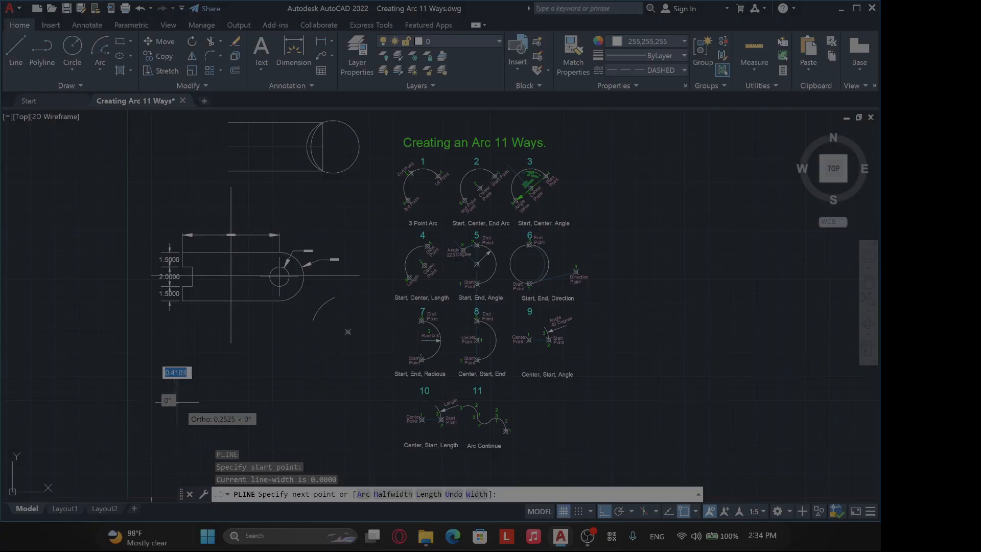
left_click(326, 403)
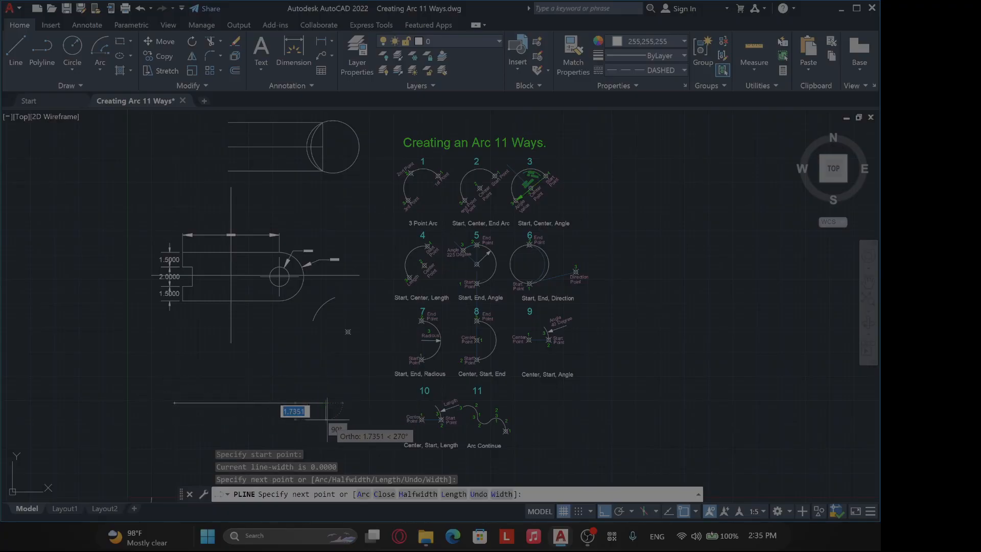
key("Escape")
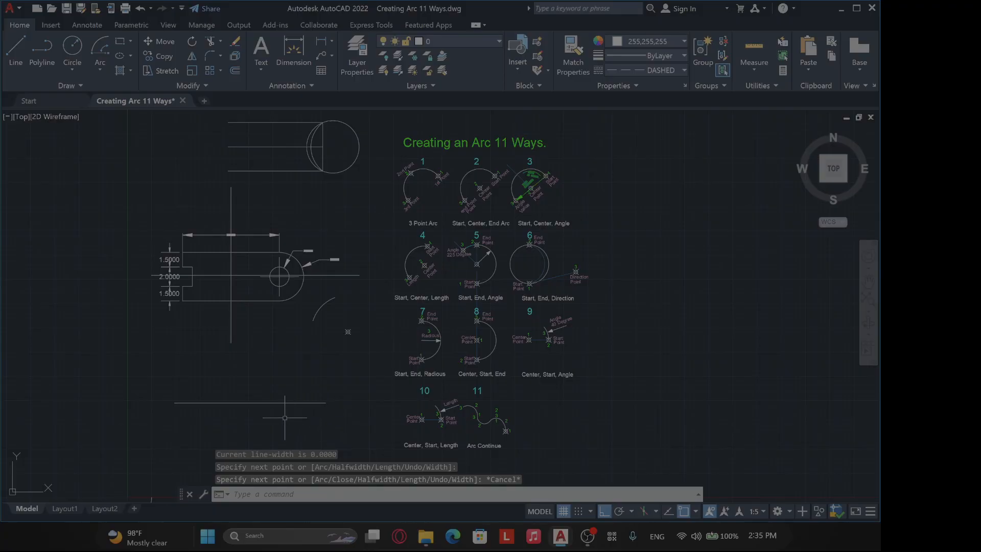
Offset the horizontal line by 2.5 once above and once below
type("OFFSET")
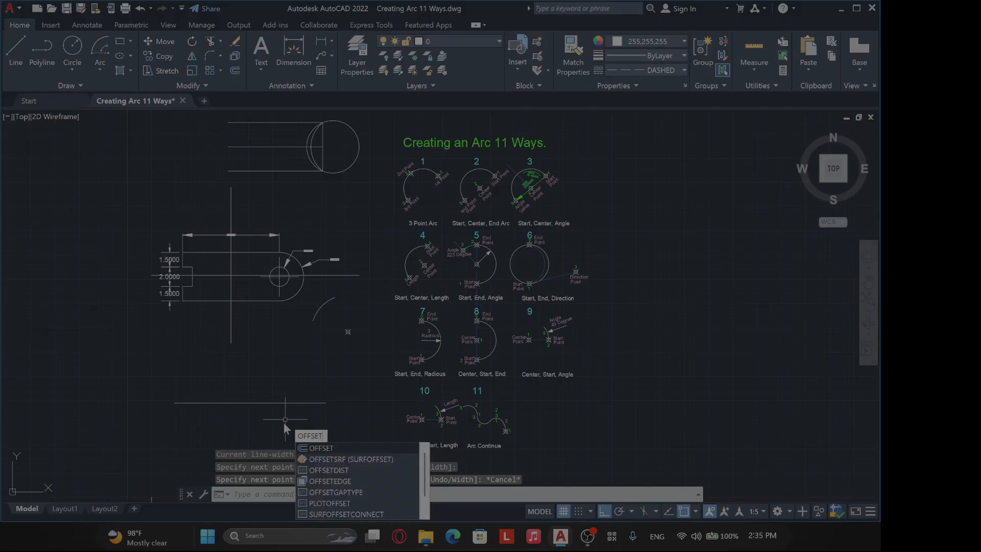
key("Return")
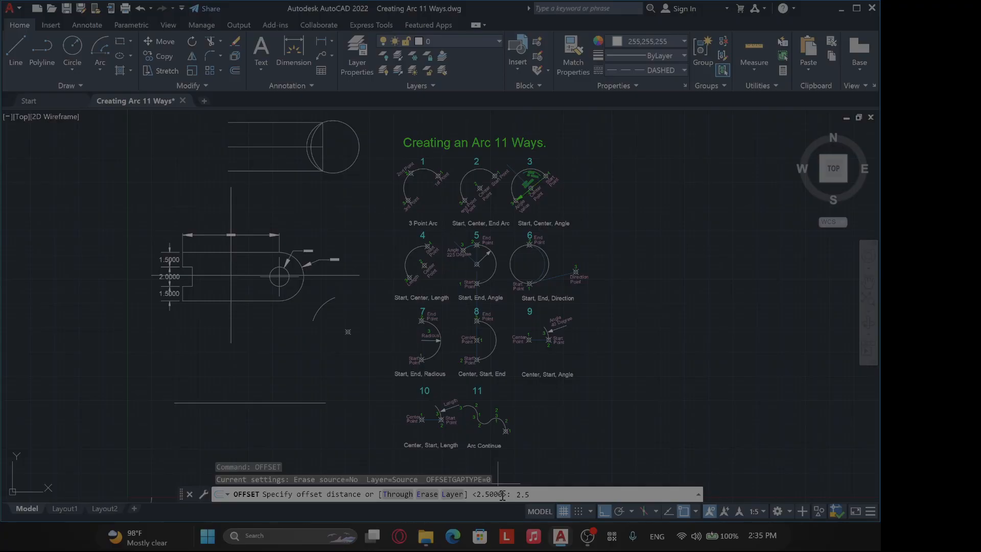
key("Return")
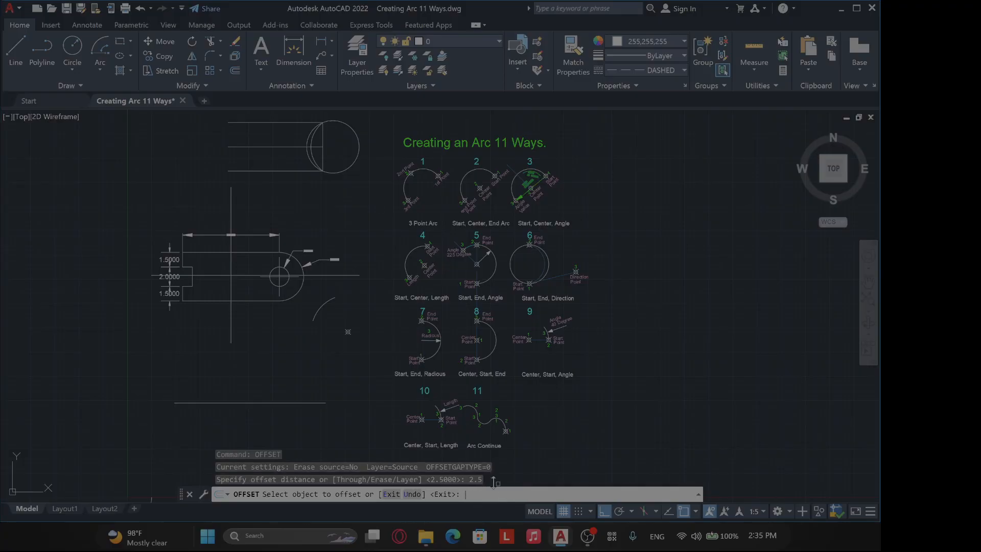
left_click(263, 402)
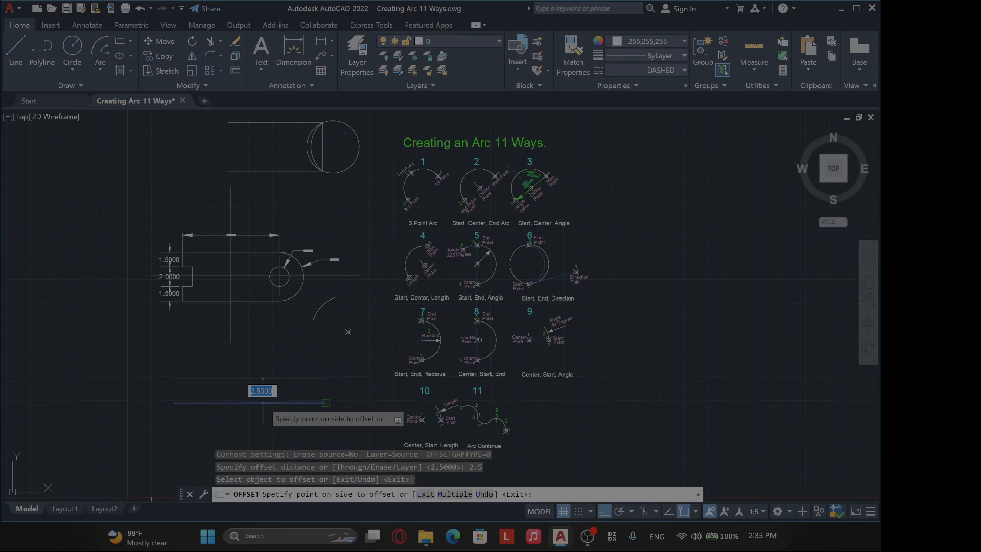
left_click(265, 364)
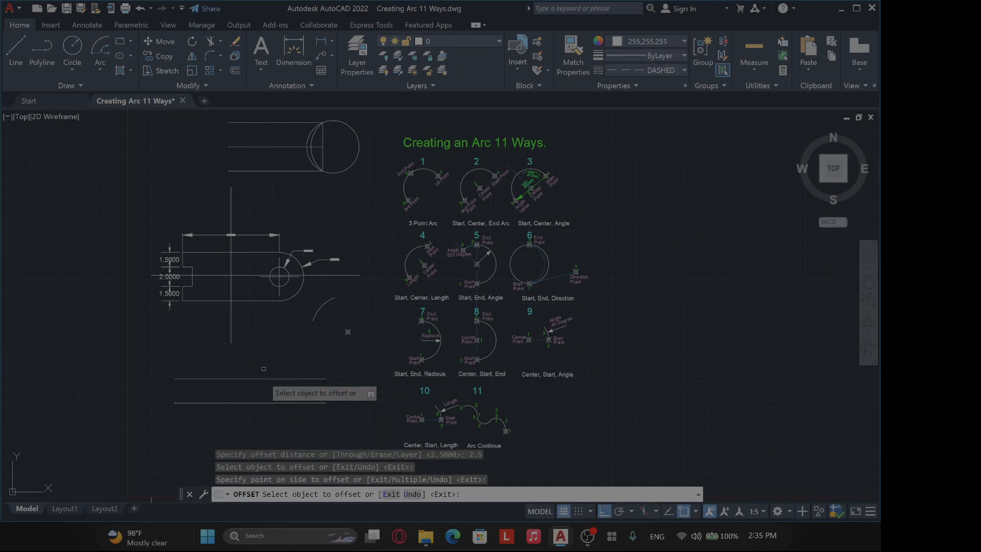
left_click(276, 402)
left_click(278, 434)
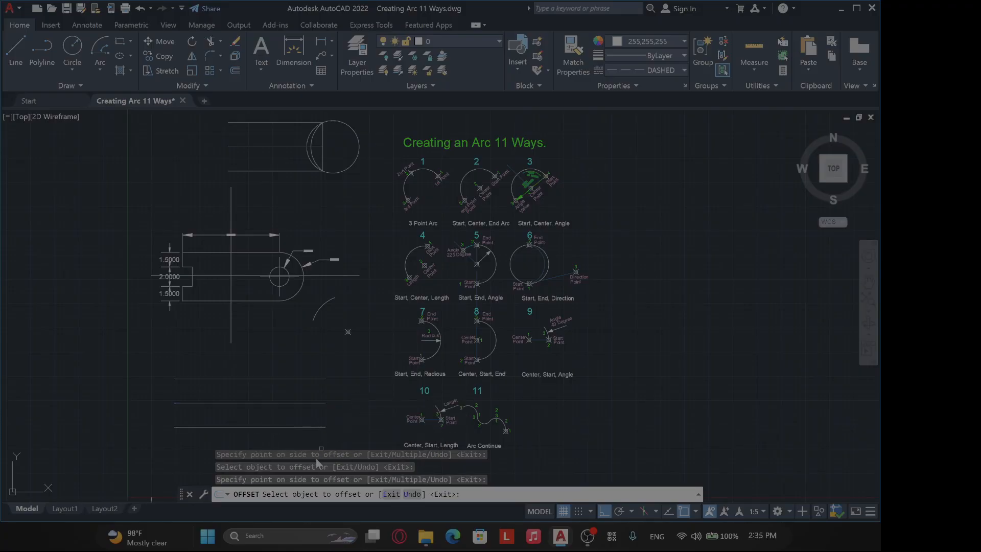
key("Escape")
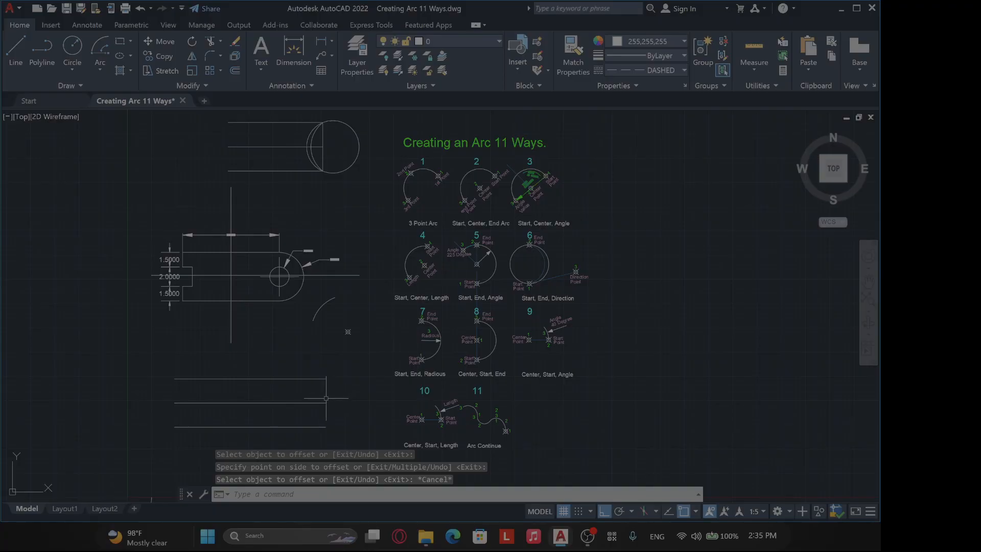
Draw a vertical polyline joining the right ends of the three horizontal lines
type("p")
key("Return")
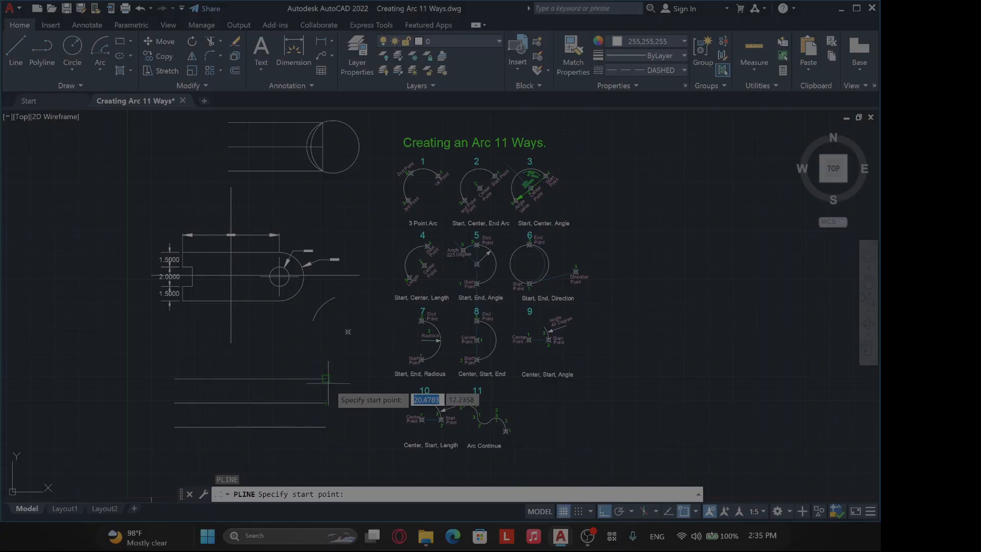
left_click(325, 379)
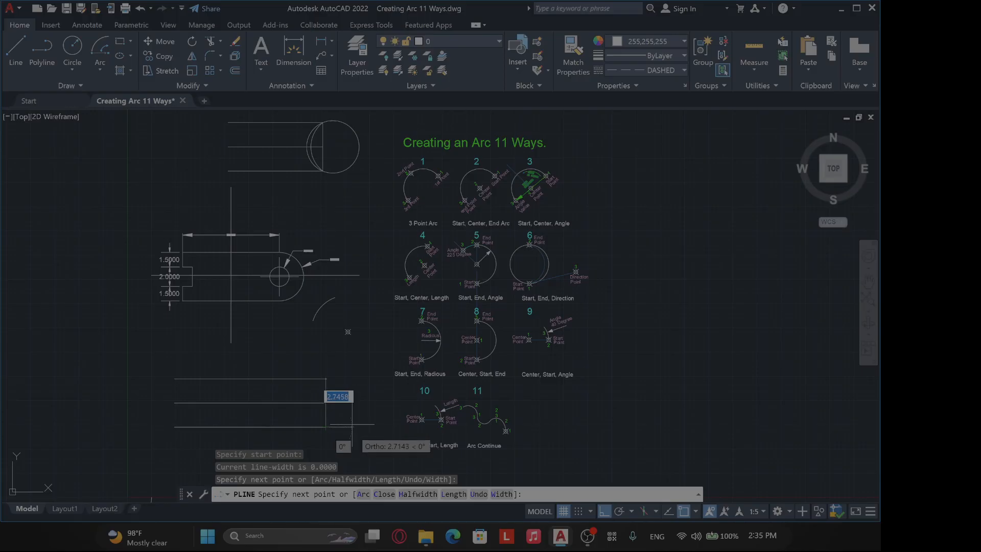
key("Escape")
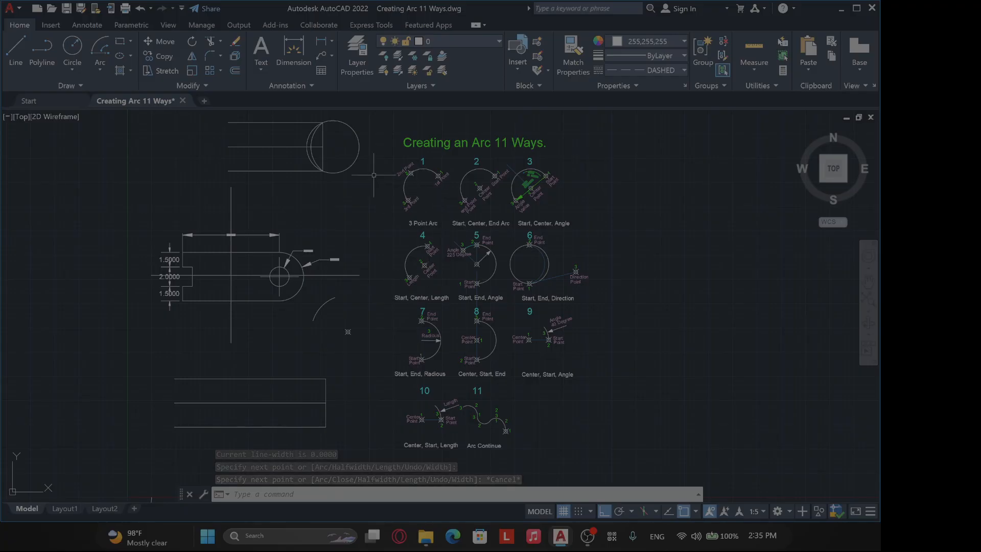
Draw a freehand 3-Point arc above the three parallel lines
left_click(100, 71)
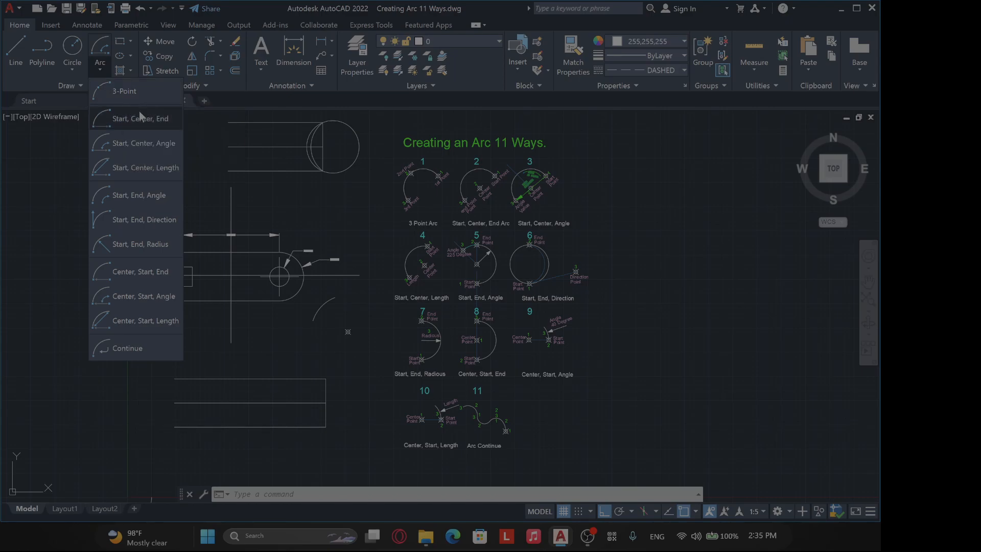
left_click(136, 93)
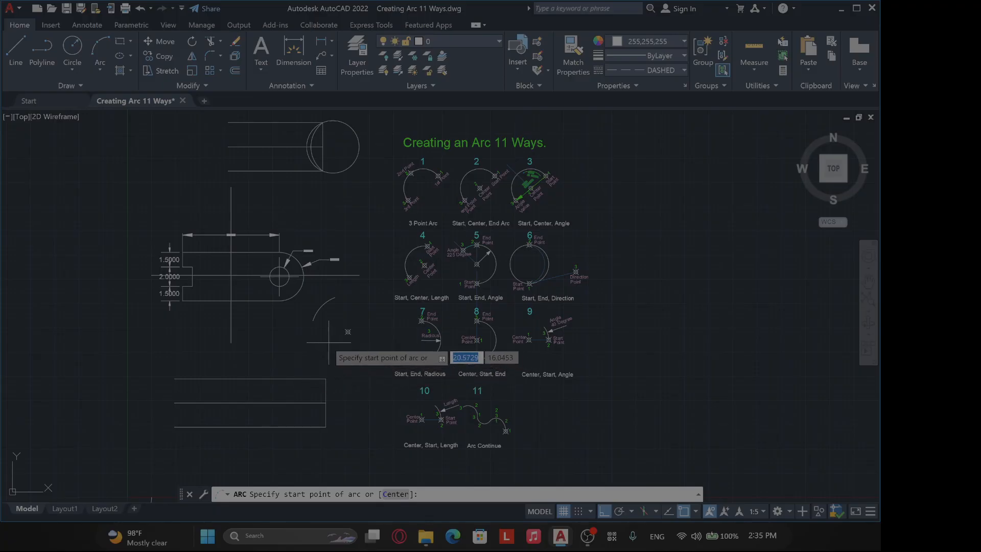
left_click(371, 339)
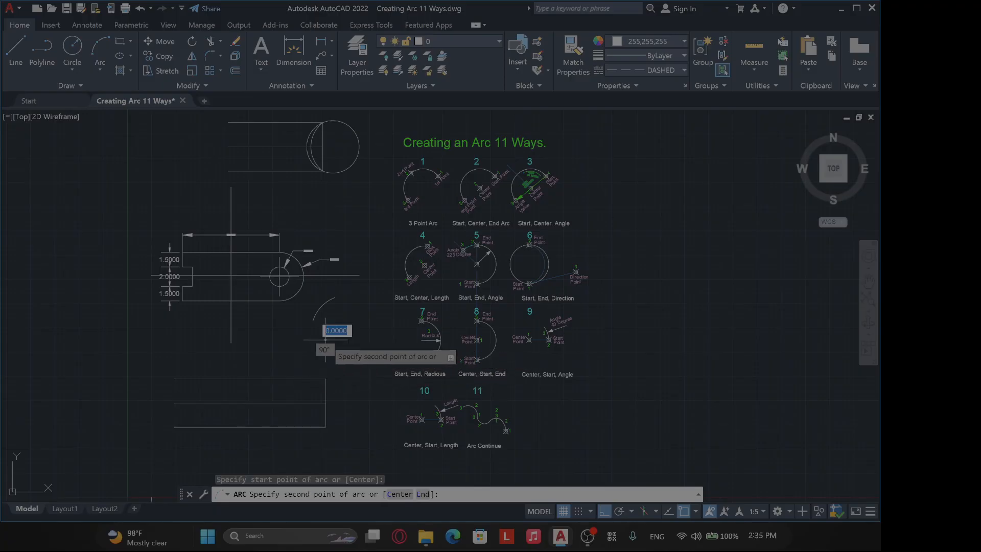
left_click(280, 345)
left_click(298, 369)
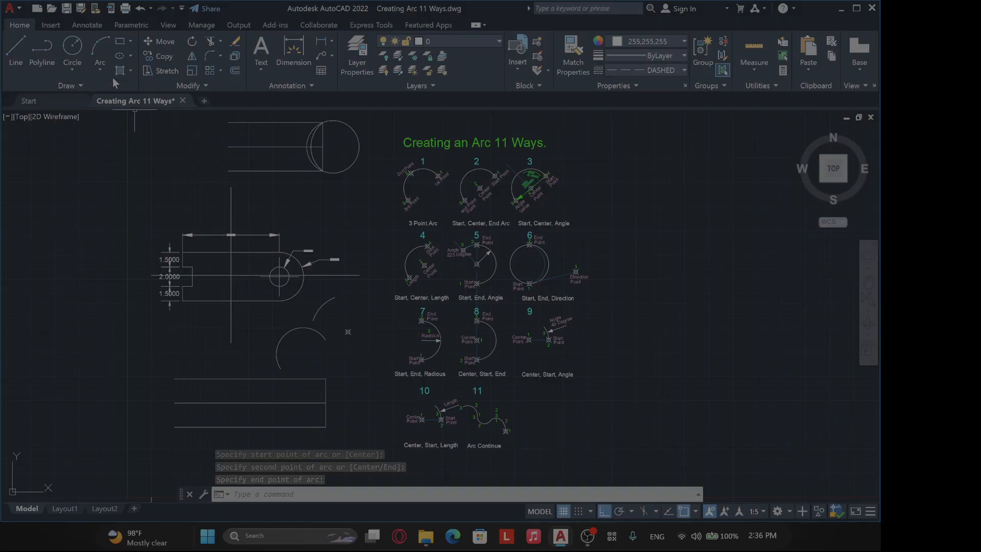
Draw another freehand 3-Point arc to the right of the parallel lines with Ortho mode turned off
left_click(101, 70)
left_click(122, 118)
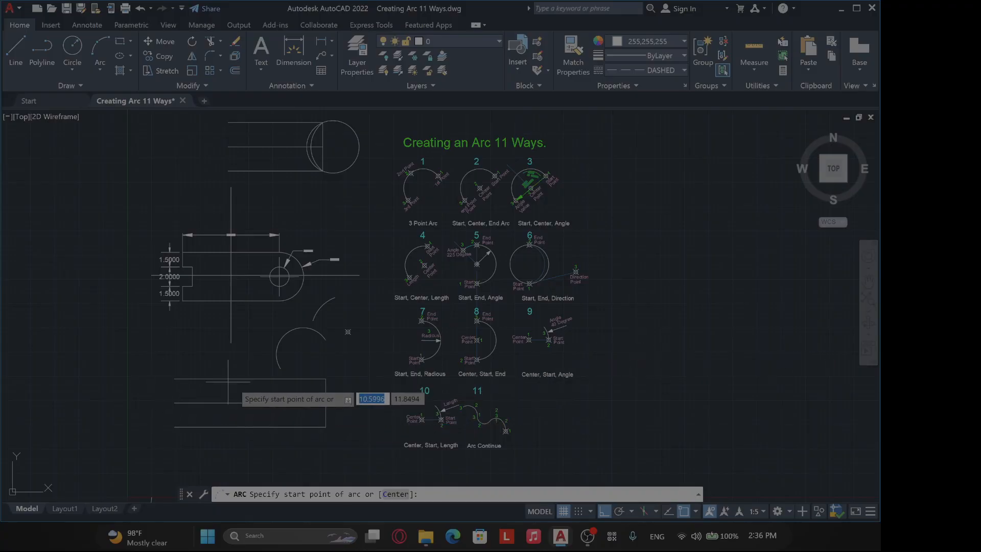
left_click(379, 415)
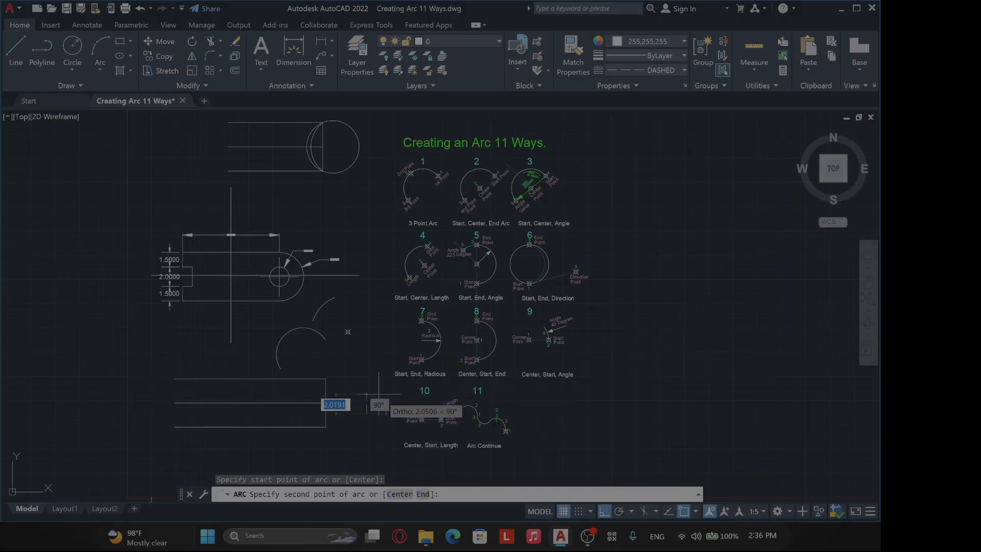
left_click(604, 511)
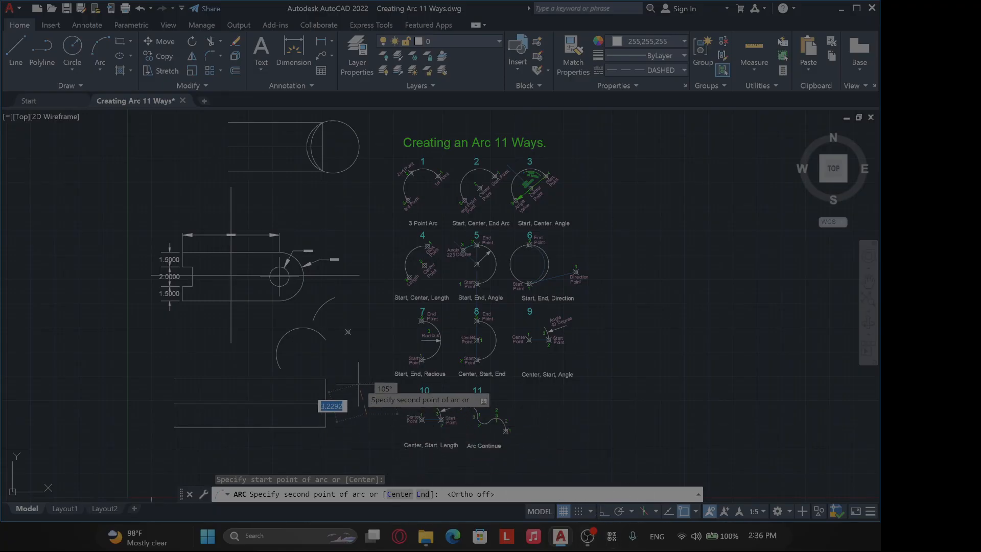
left_click(378, 381)
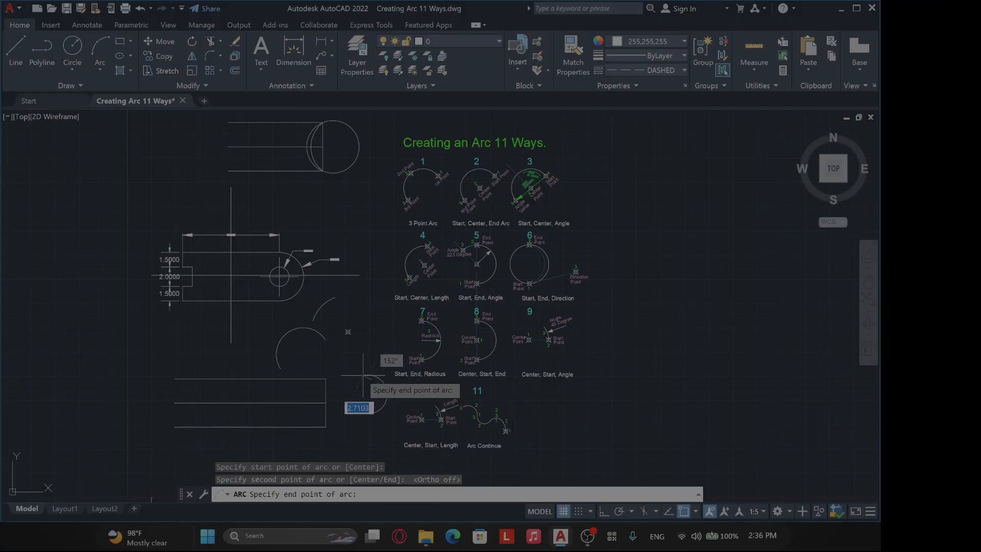
left_click(359, 367)
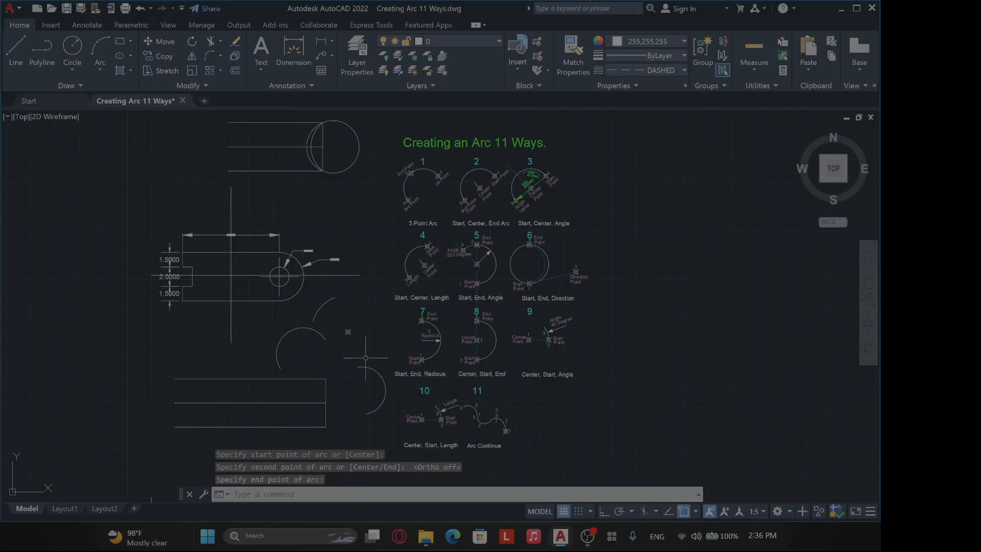
Erase the two freehand 3-point arcs near the three parallel lines
type("E")
key("Return")
left_click(387, 384)
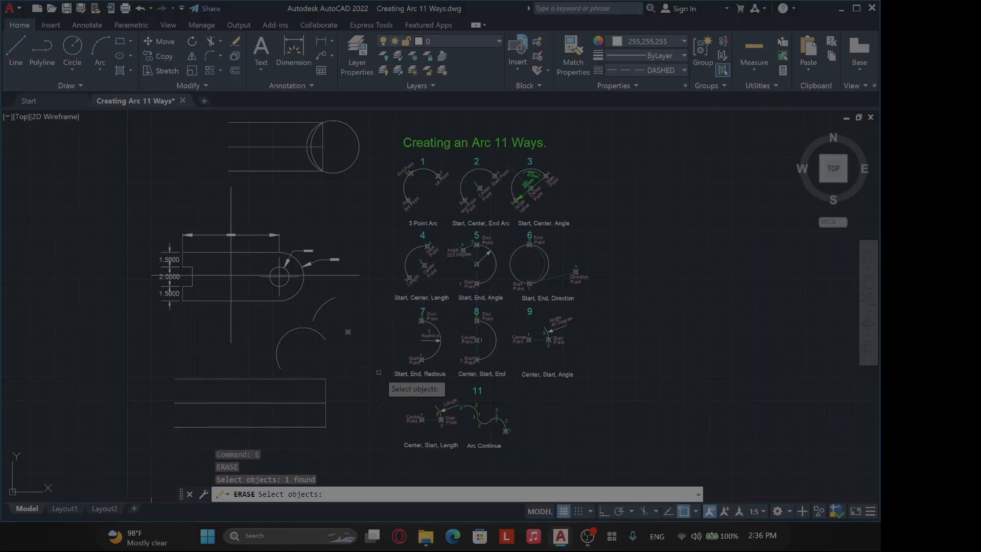
left_click(290, 344)
key("Return")
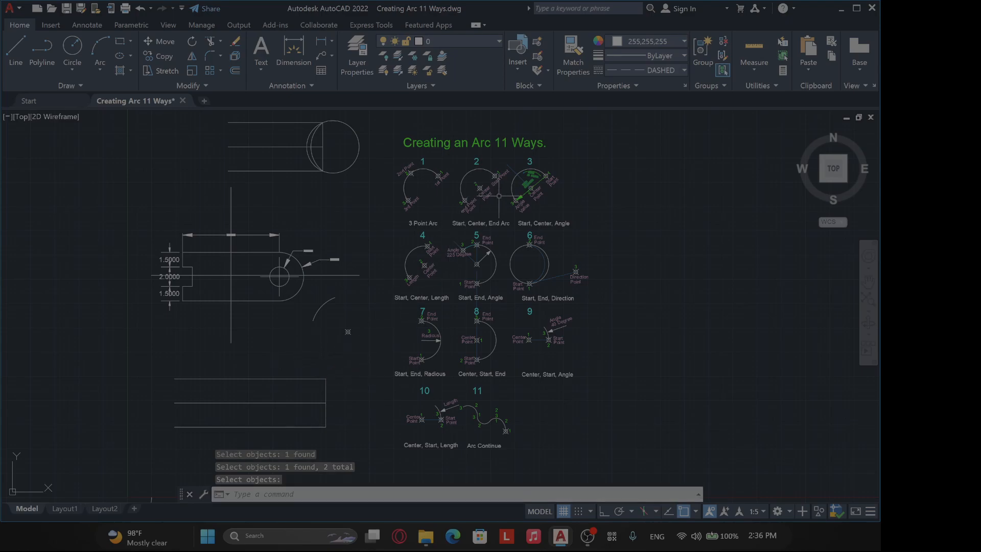
Draw a Start, Center, End arc from the lower line's right end, centred on the middle line's end, to the upper line's end
left_click(101, 70)
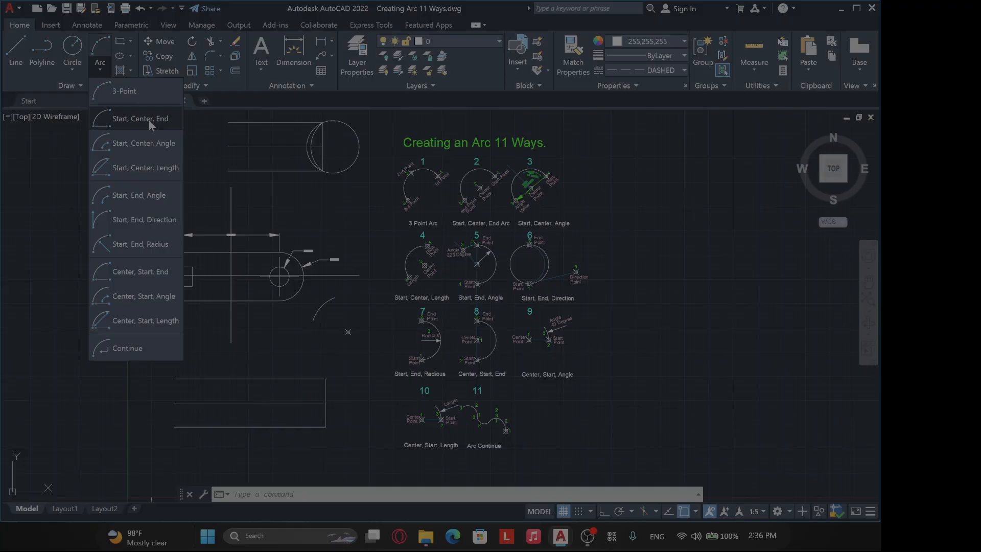
left_click(149, 120)
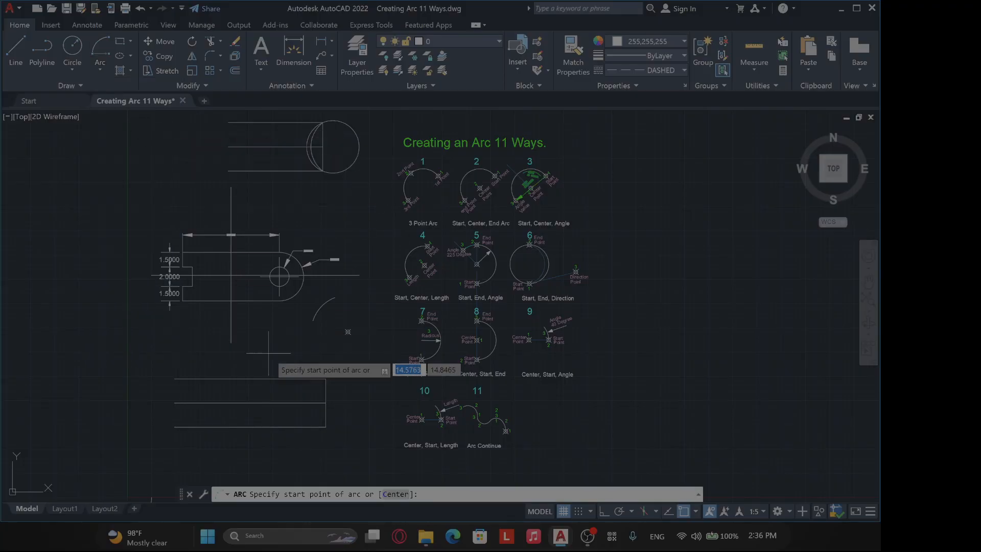
left_click(325, 426)
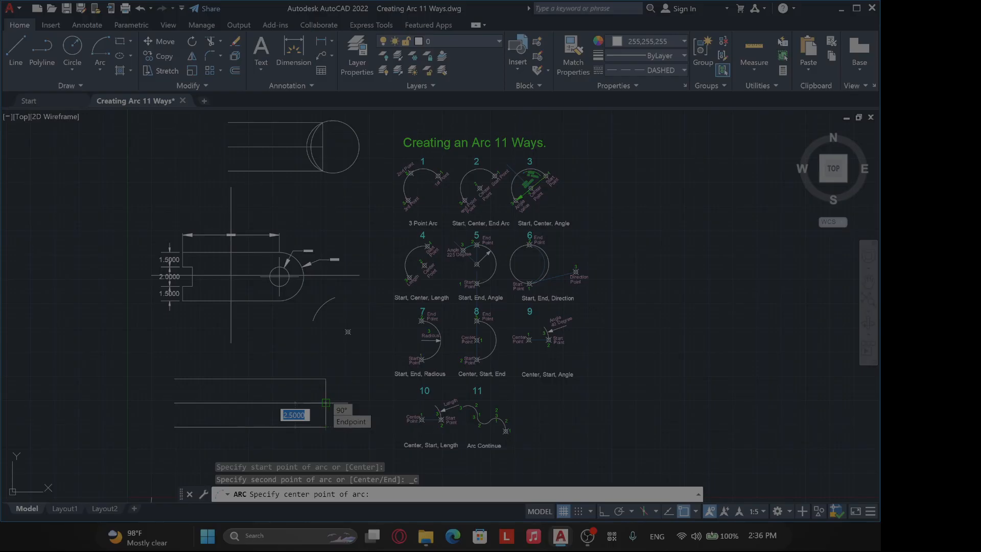
left_click(325, 403)
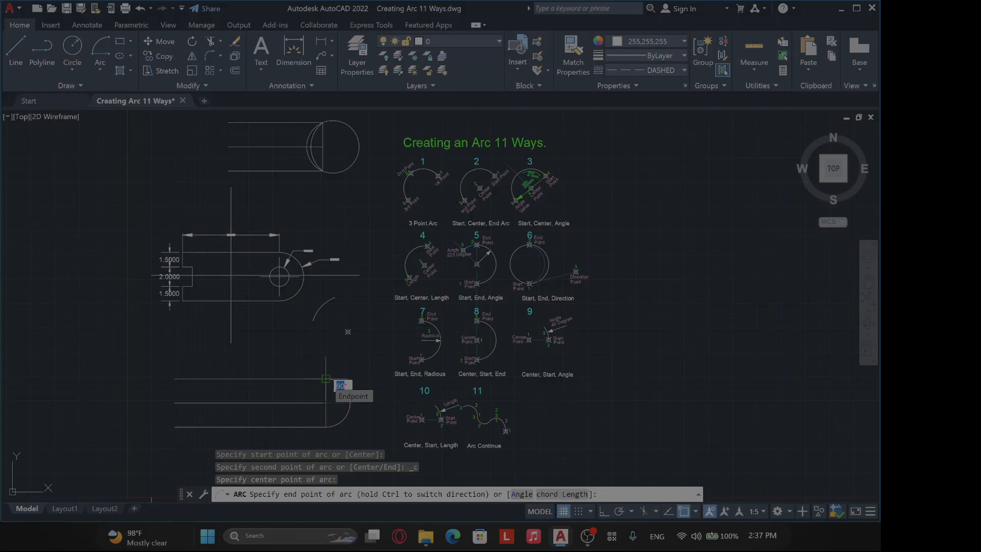
left_click(326, 378)
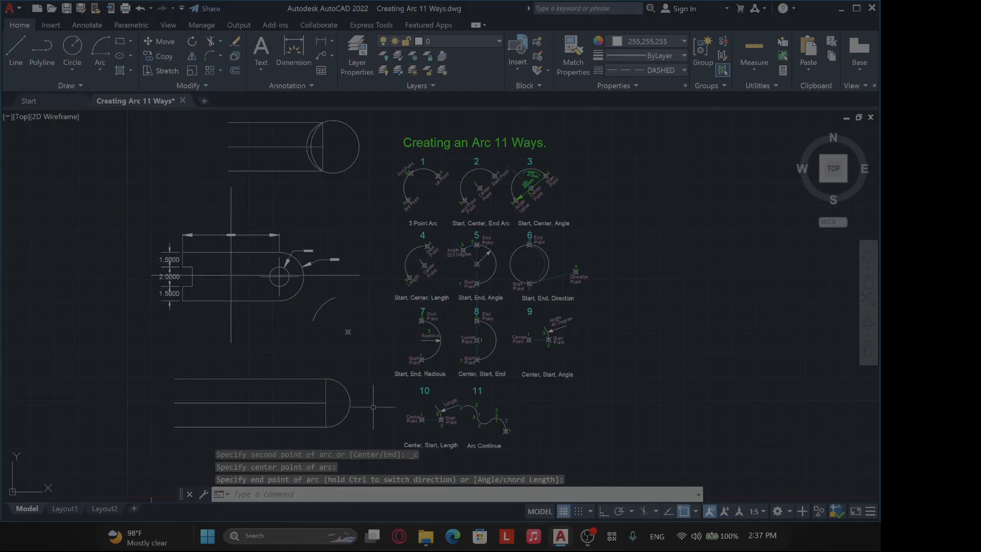
Erase the semicircular arc at the right end of the three parallel lines
key("Return")
left_click(376, 426)
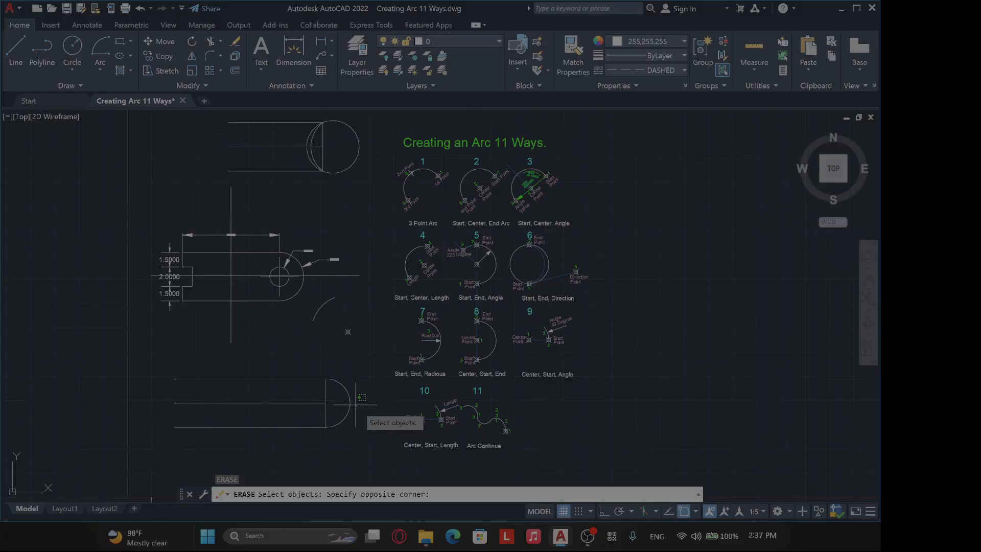
left_click(335, 400)
key("Return")
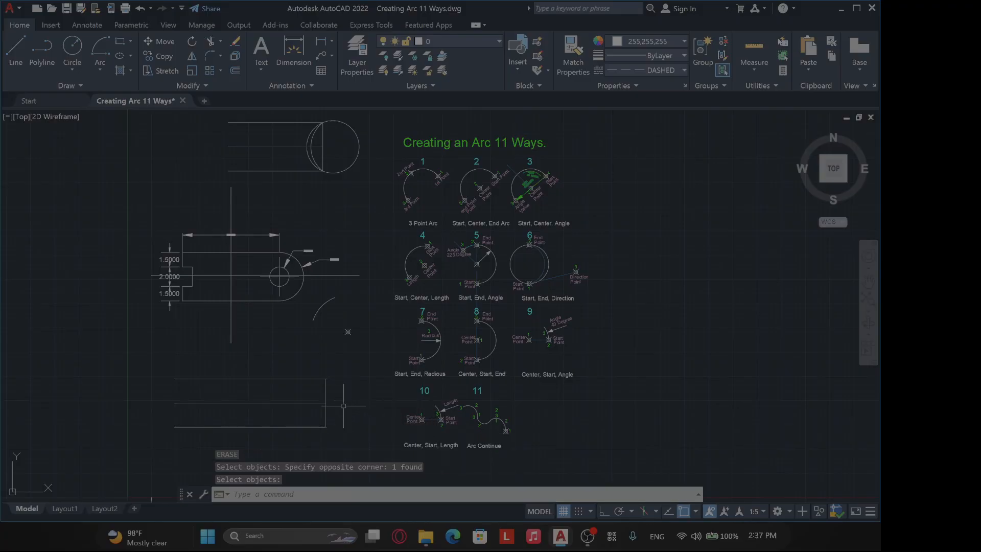
Draw a Start, Center, Angle arc from the lower line's right end, centred on the middle line's end, with a 90° included angle
left_click(103, 72)
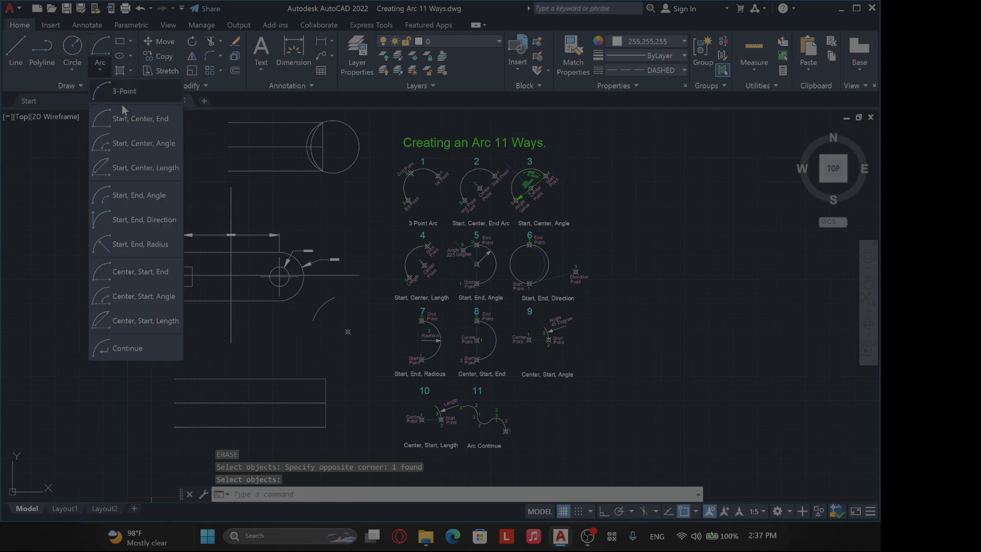
left_click(144, 144)
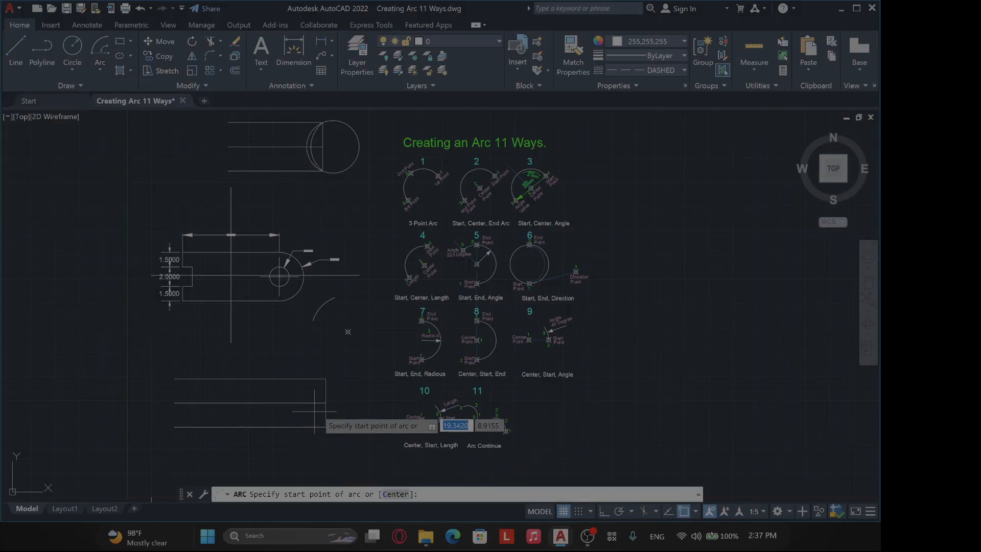
left_click(325, 427)
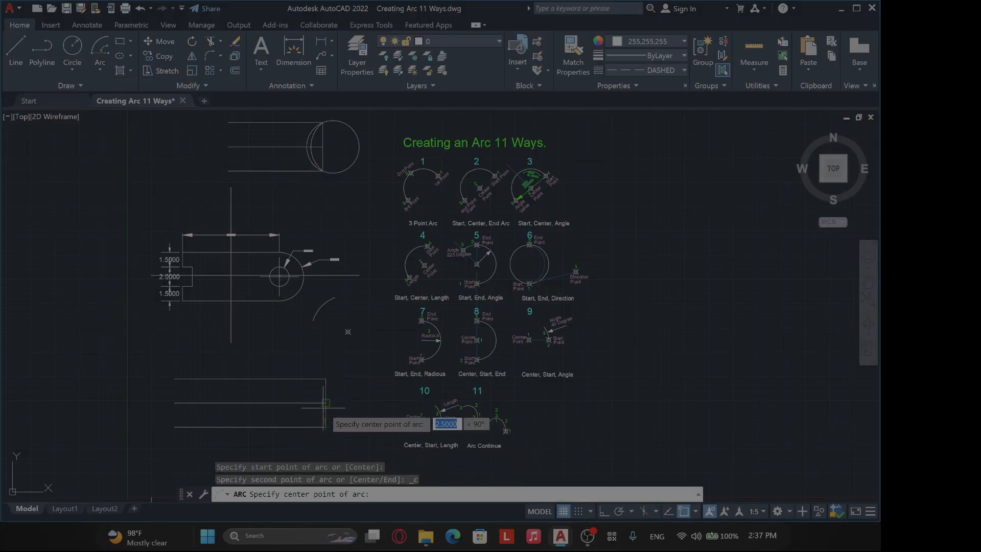
left_click(325, 402)
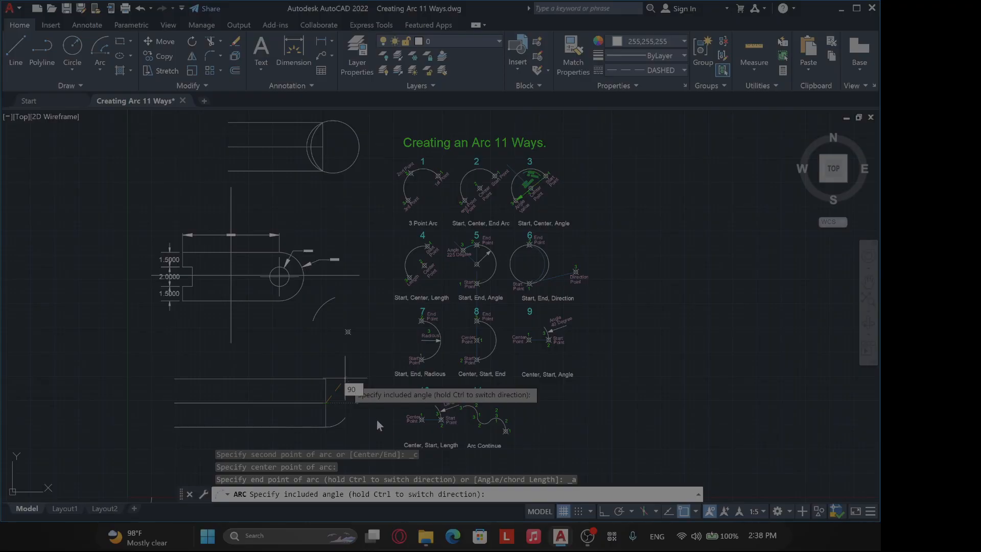
key("Return")
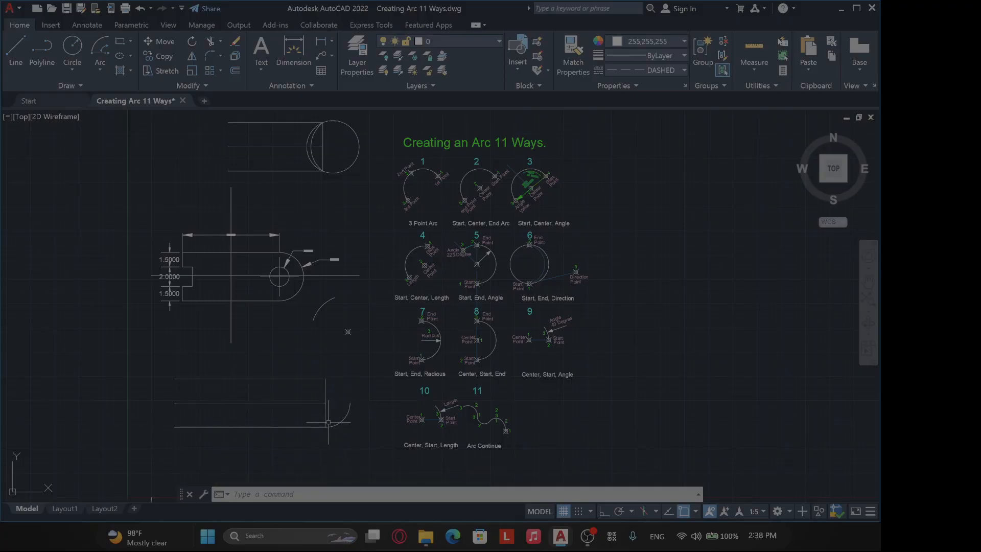
Draw another Start, Center, Angle arc from the same start and center points with a 180° included angle
left_click(101, 70)
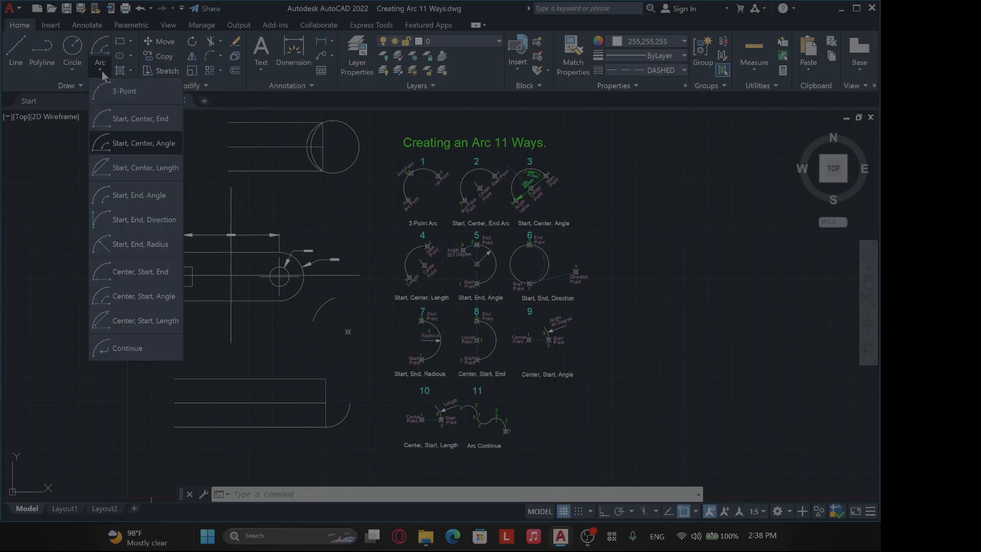
left_click(143, 145)
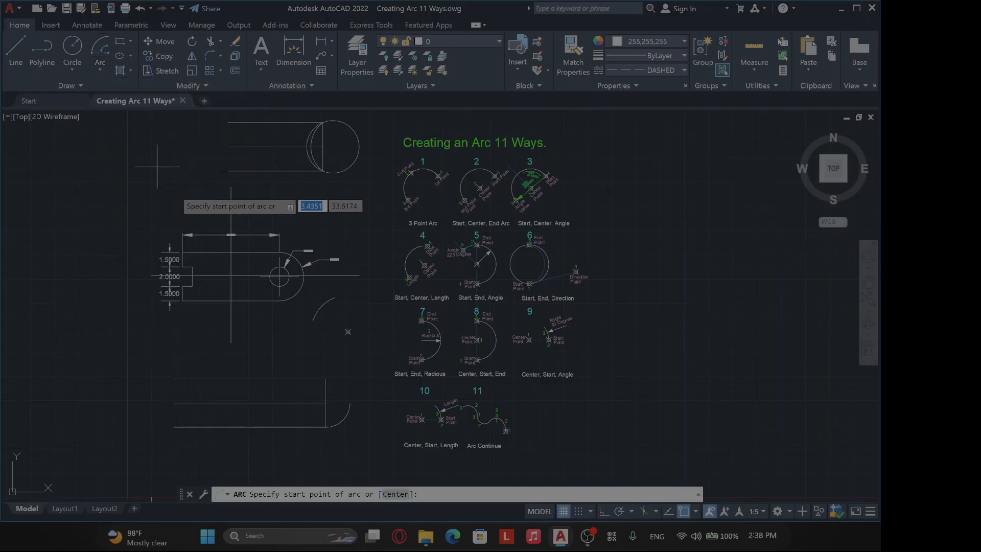
left_click(326, 426)
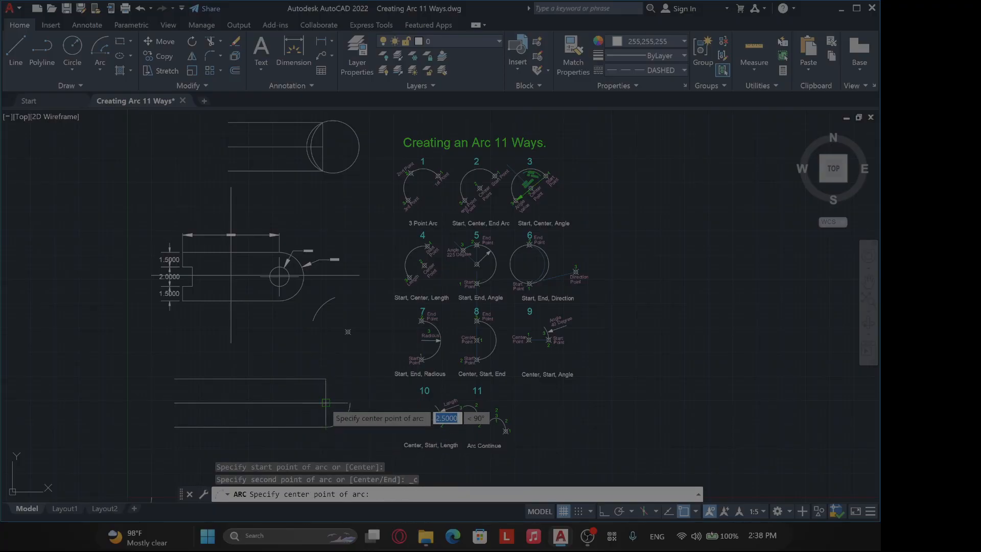
left_click(326, 403)
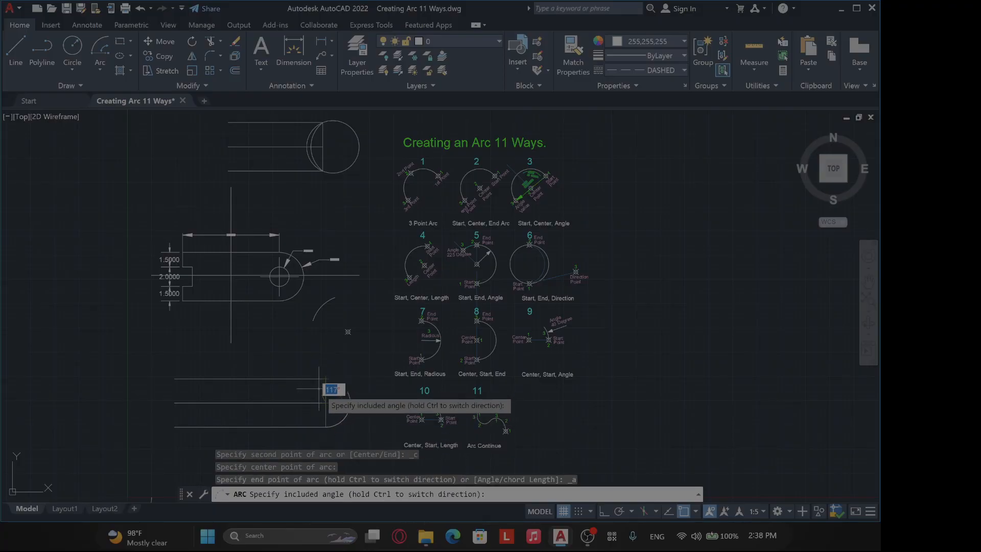
key("Return")
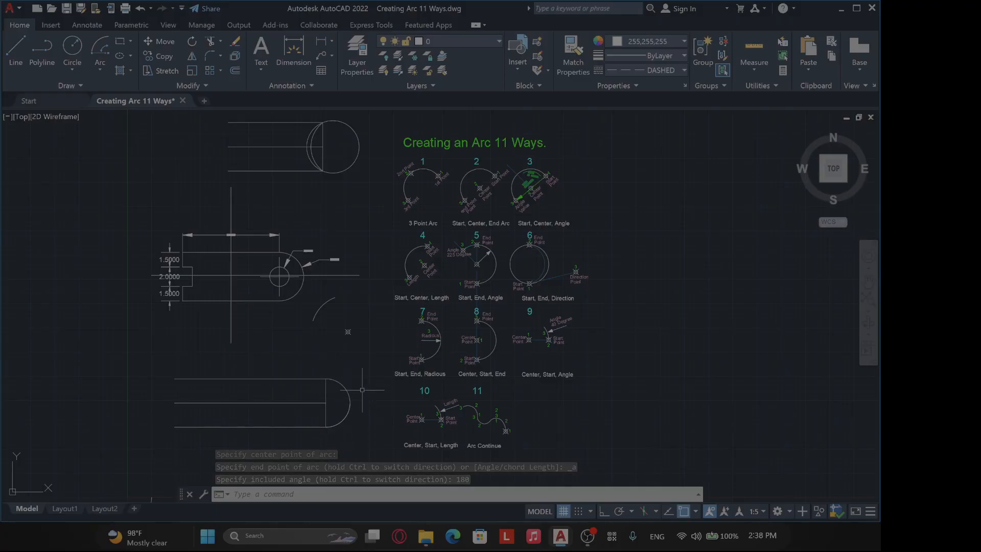
Erase the two overlapping arcs at the right end of the parallel lines
type("E")
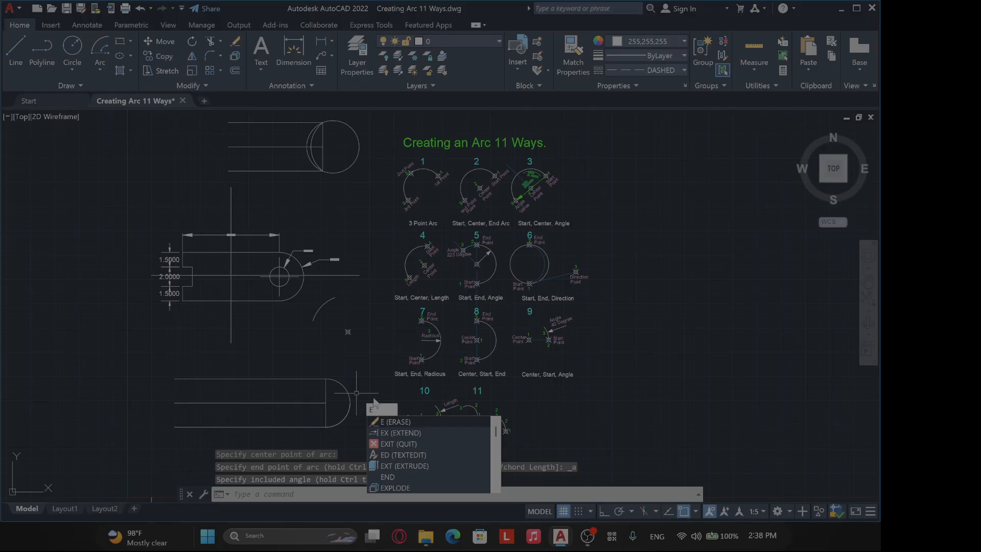
key("Return")
left_click(365, 412)
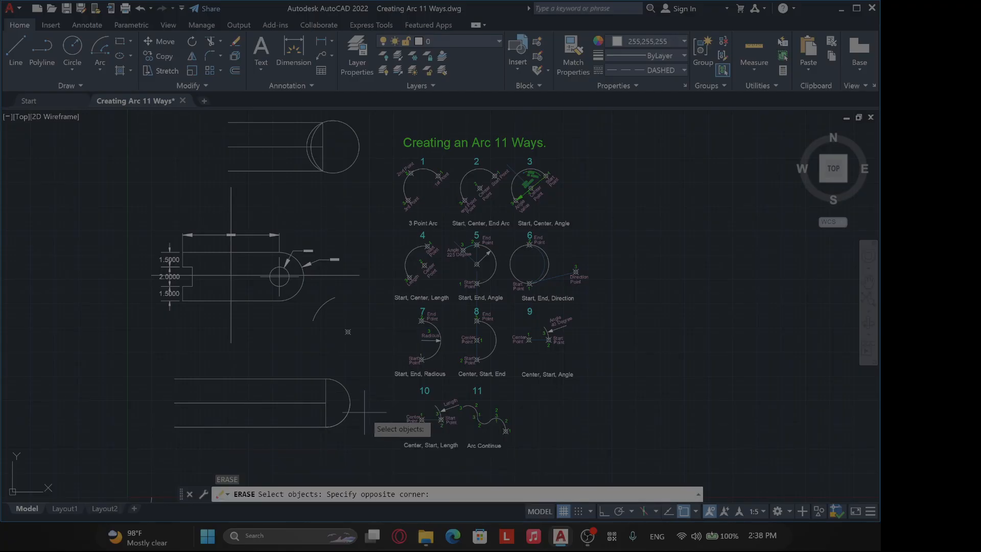
left_click(338, 393)
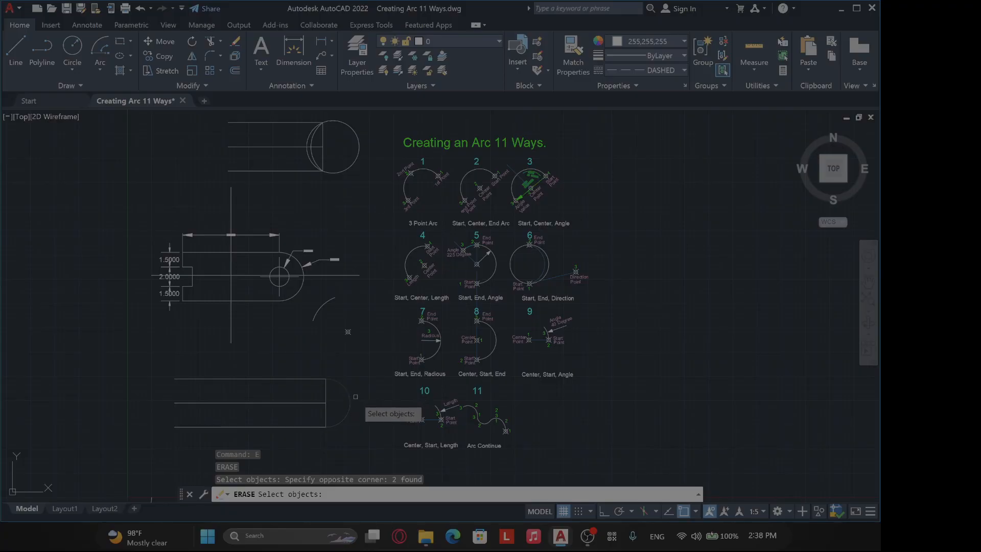
key("Return")
Draw a Start, Center, Length arc from the lower line's right end, centred on the middle line's end, with a chord length of 3
left_click(102, 71)
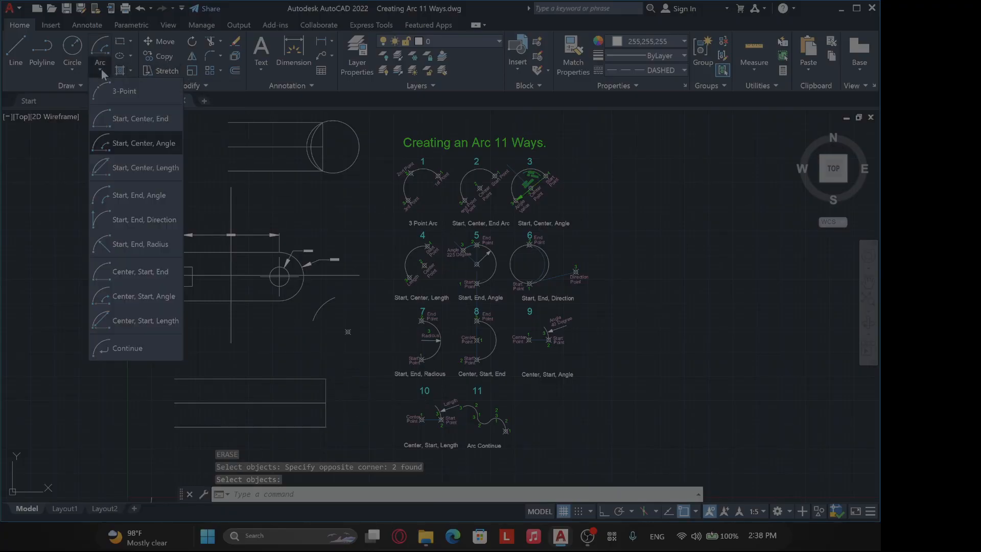
left_click(155, 171)
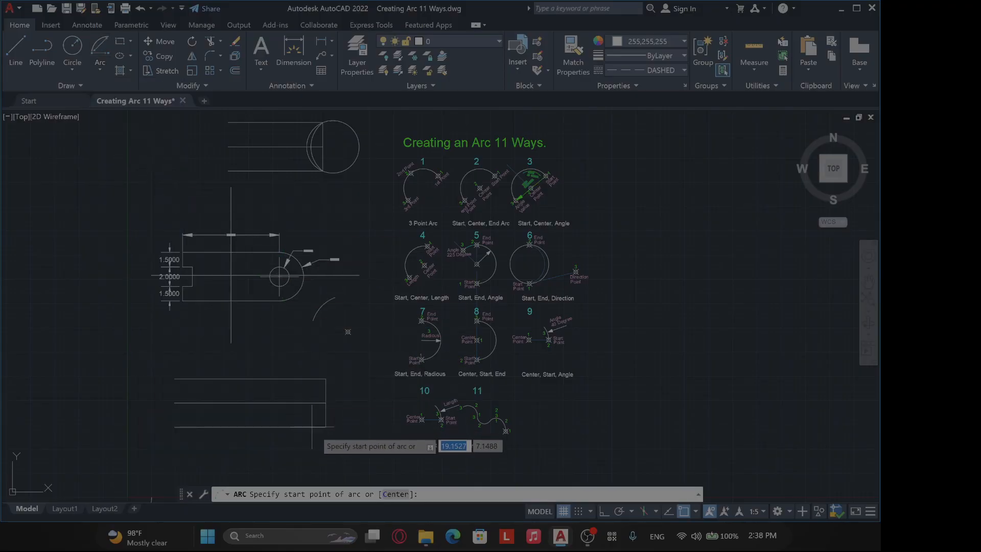
left_click(325, 426)
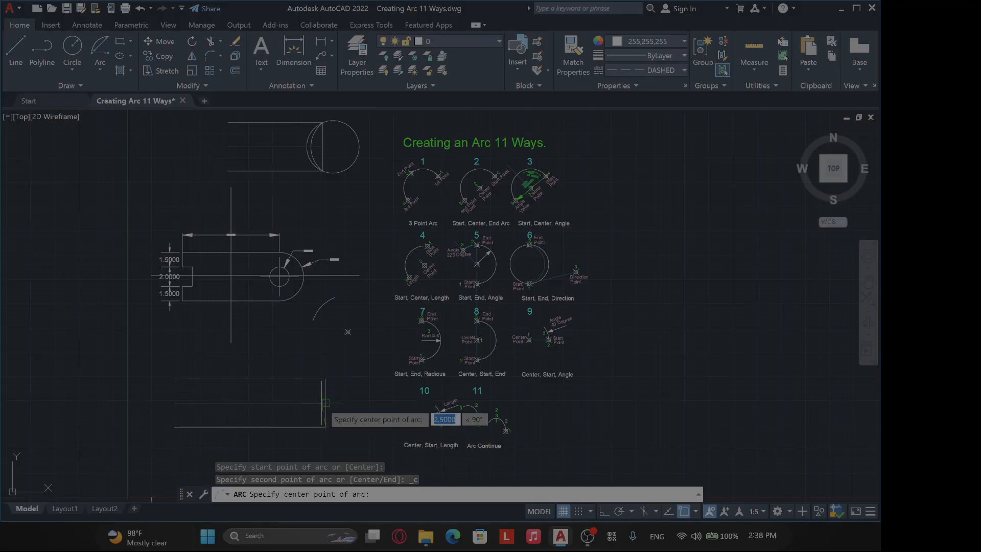
left_click(326, 403)
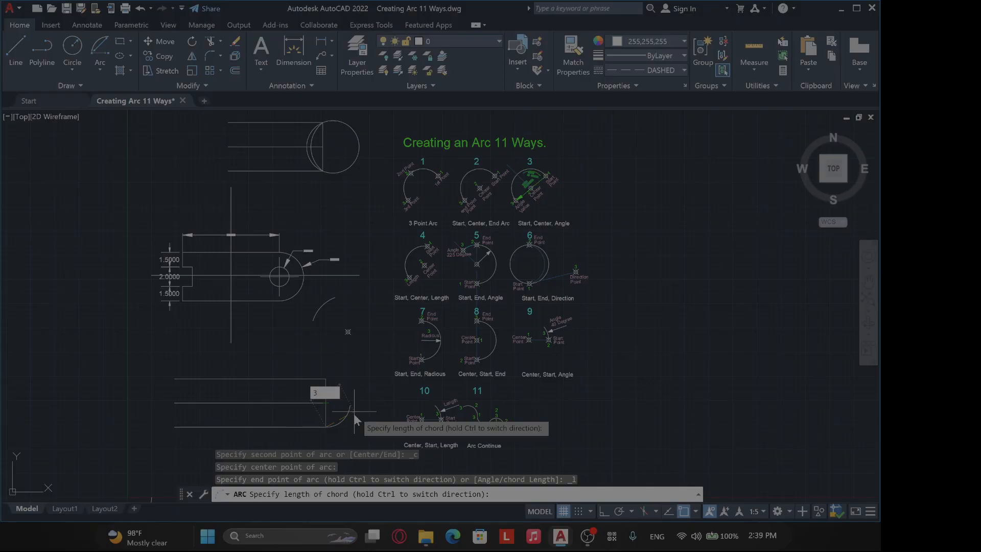
key("Return")
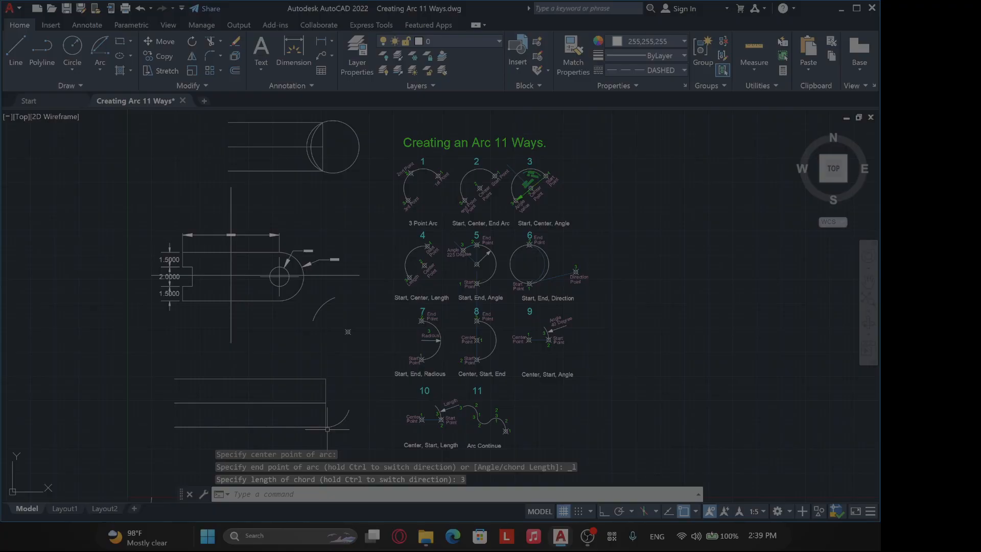
Measure the straight distance between the new arc's two endpoints with DIST
scroll(313, 415, "up", 4)
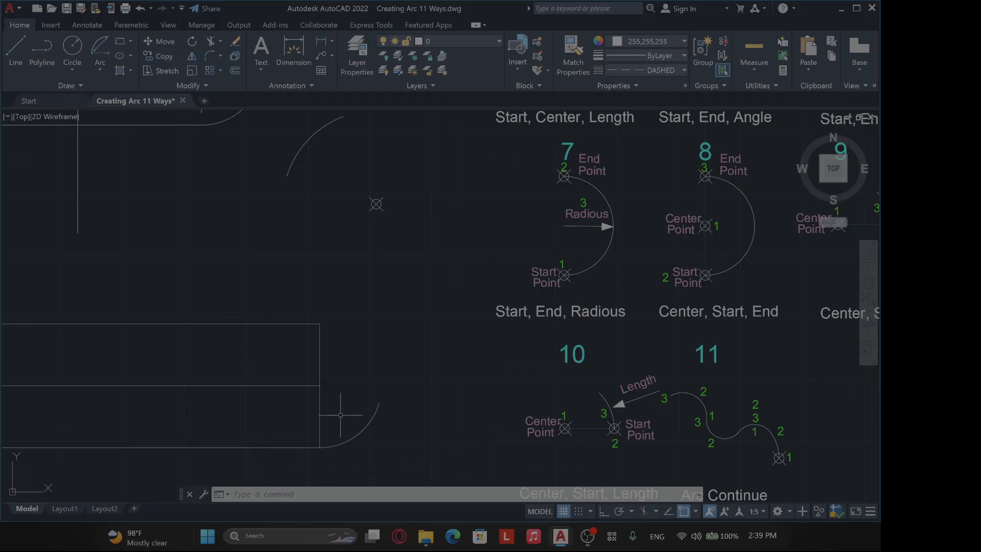
type("DIST")
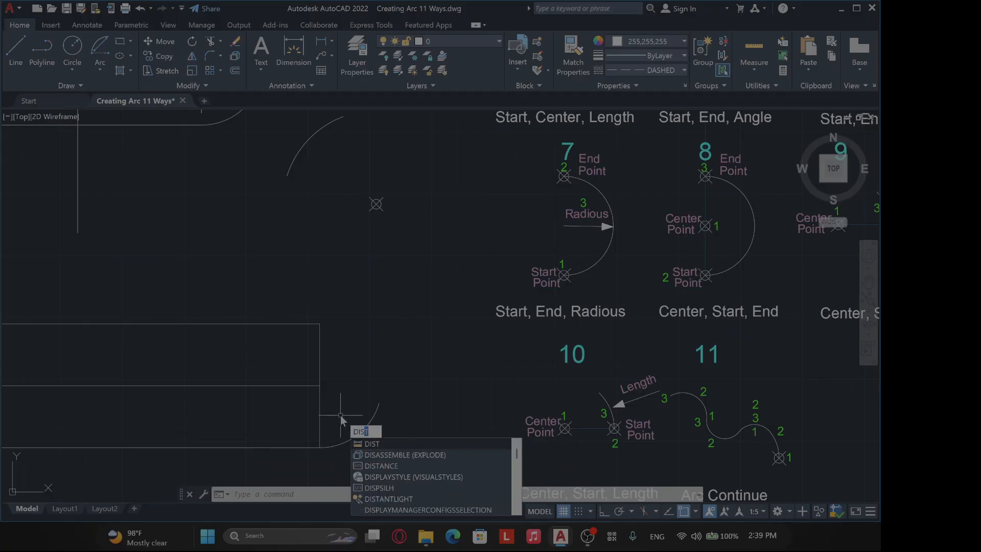
key("Return")
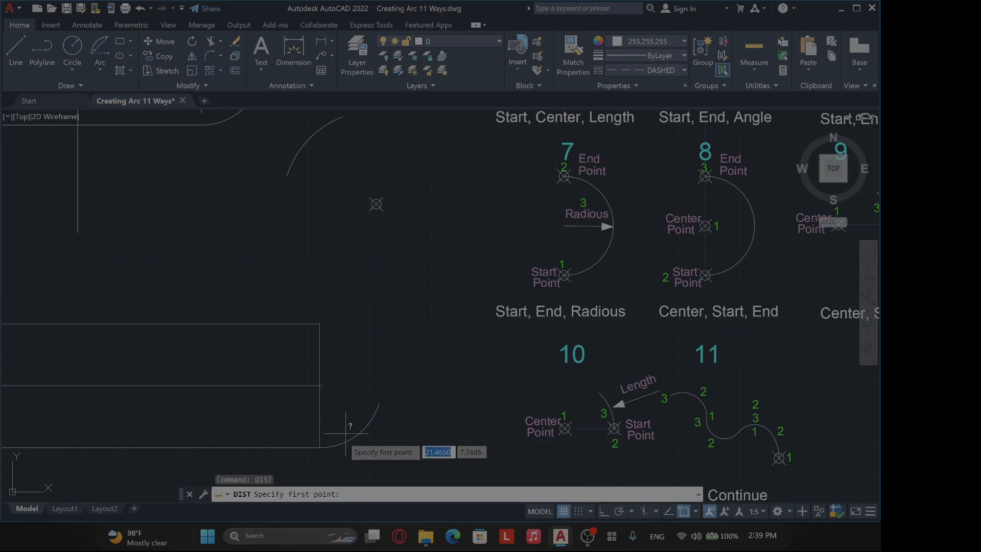
left_click(320, 447)
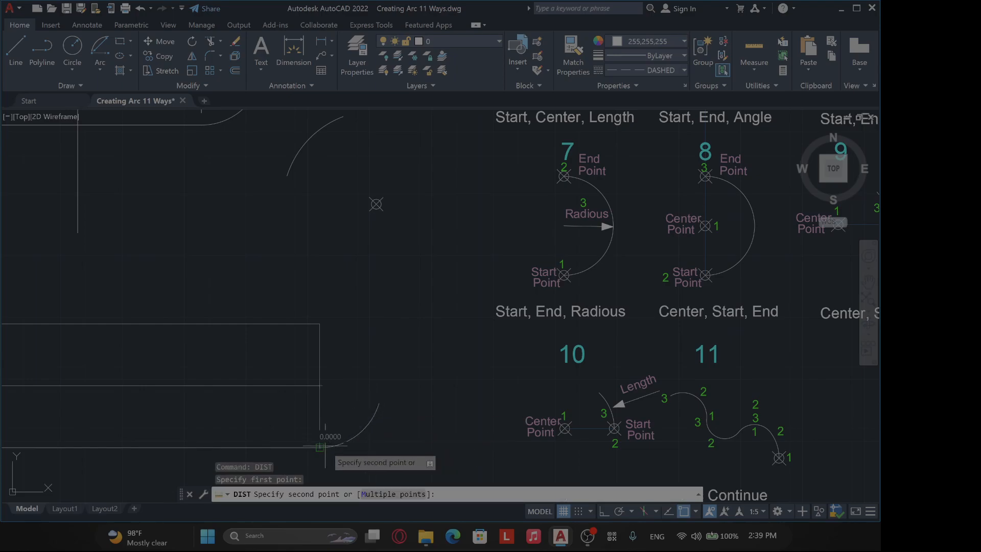
left_click(379, 402)
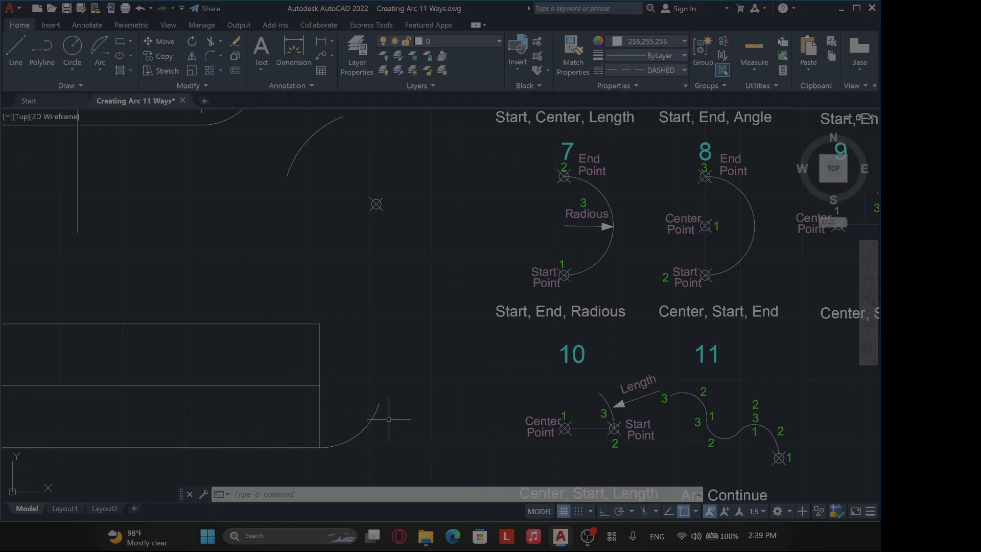
Place a point at the center of the new arc using the Center object snap
scroll(383, 423, "down", 4)
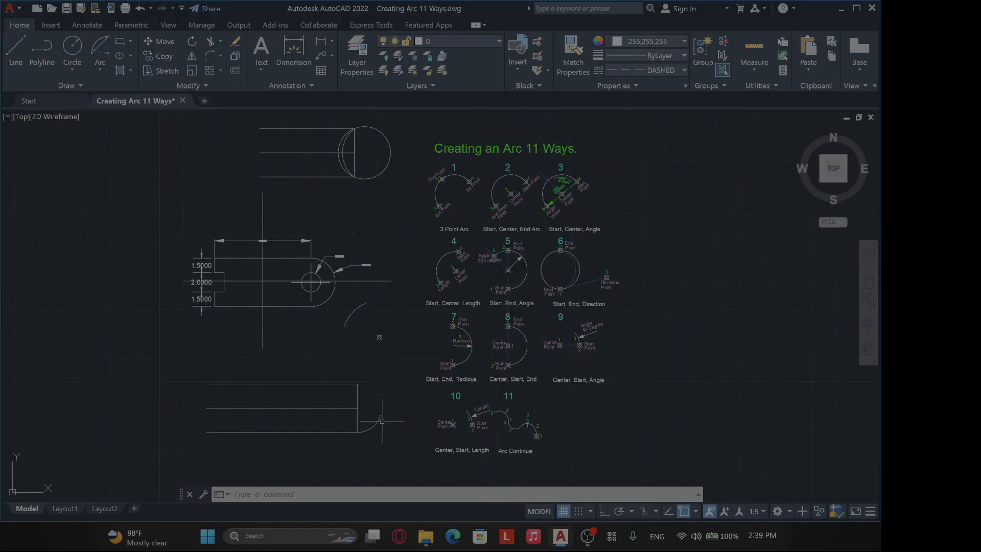
type("POINT")
key("Return")
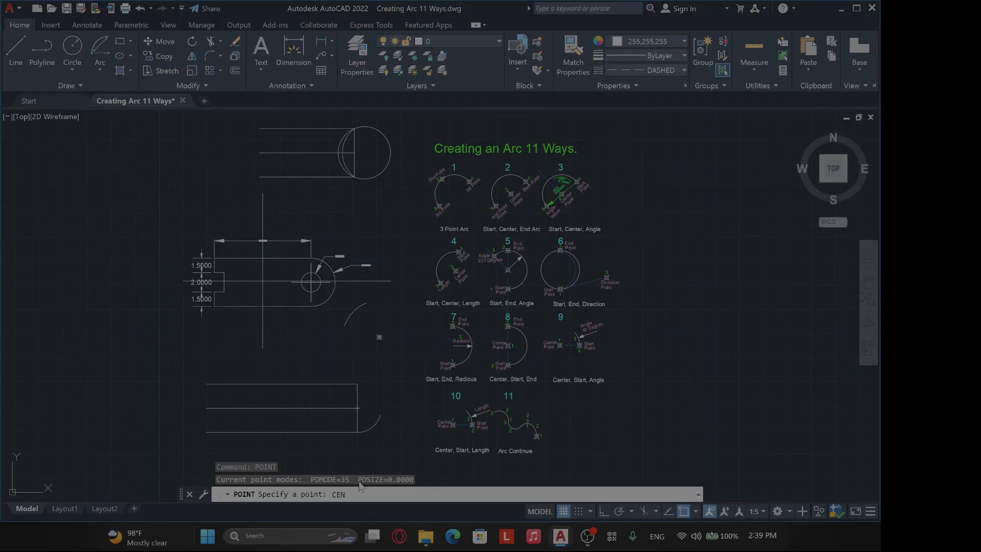
key("Return")
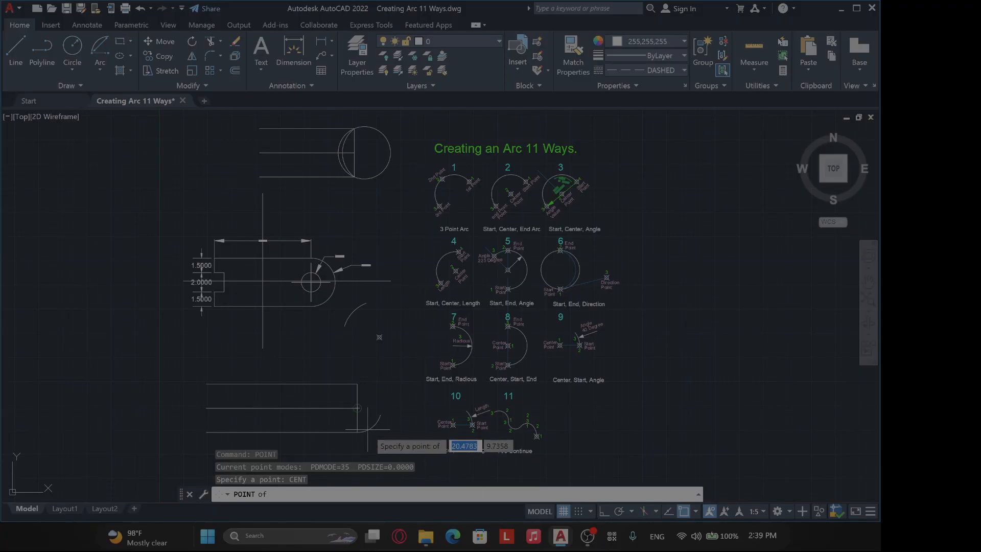
left_click(368, 427)
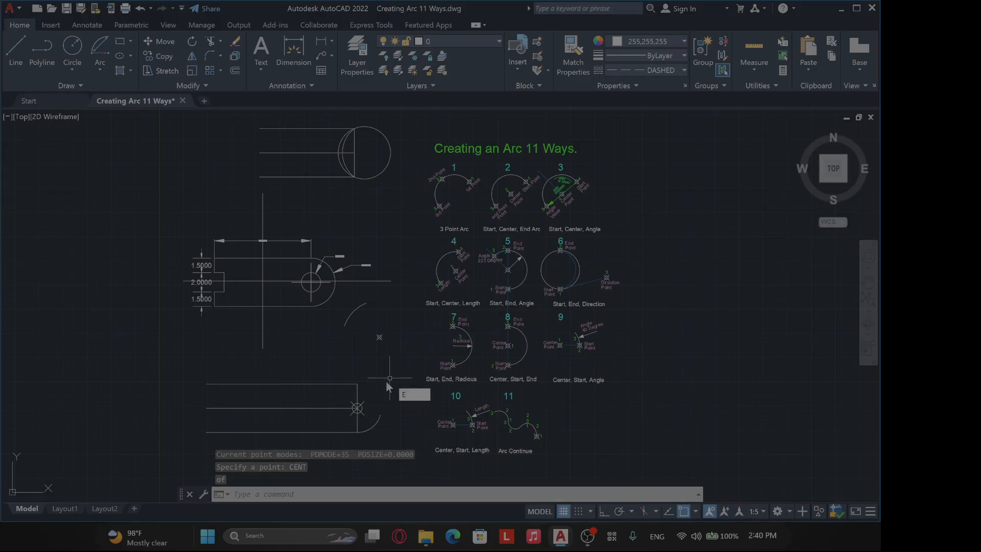
Erase the center point marker of the separate arc above the parallel lines
type("e")
key("Return")
left_click(391, 358)
left_click(370, 330)
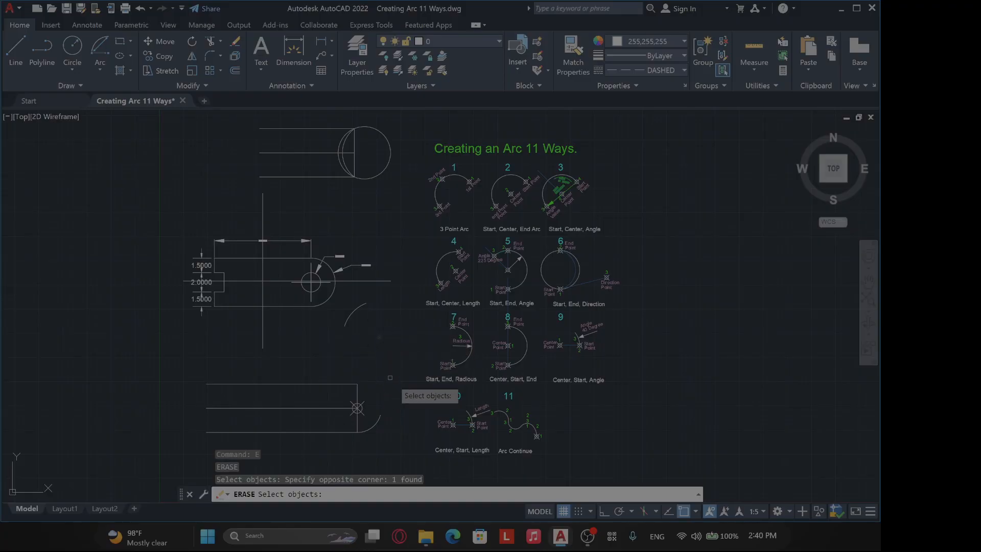
key("Return")
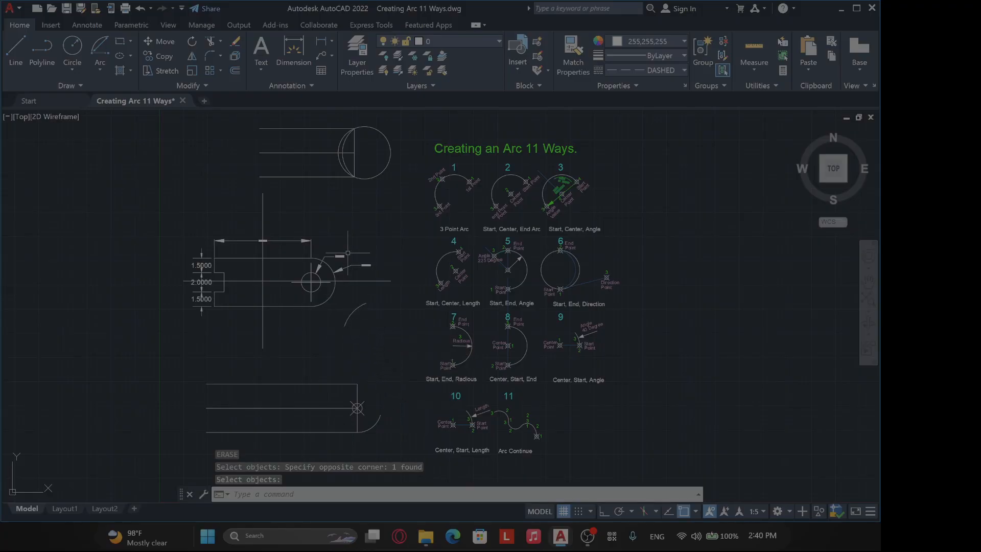
Place a new point at the separate arc's center using the CENT object snap
type("PO")
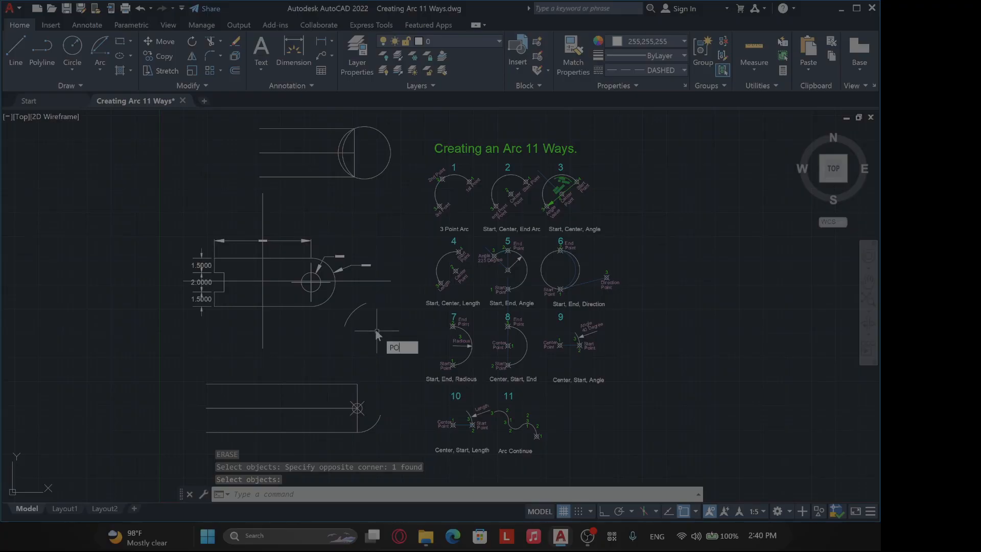
type("INT")
key("Return")
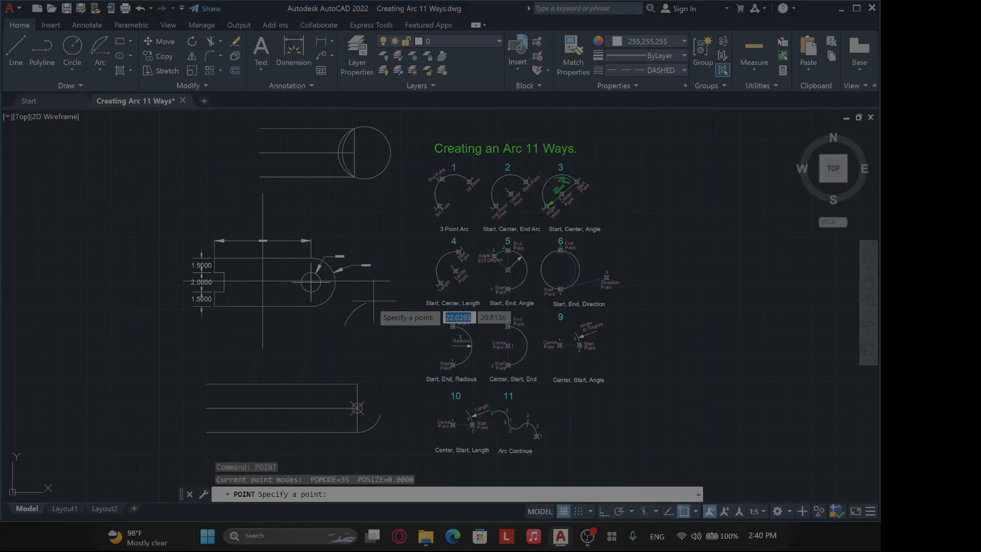
type("CENT")
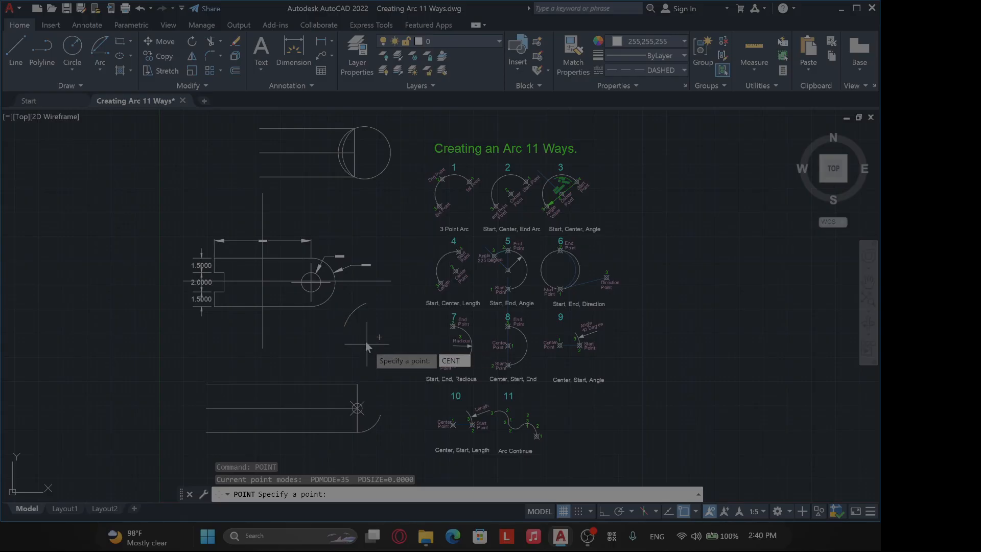
key("Return")
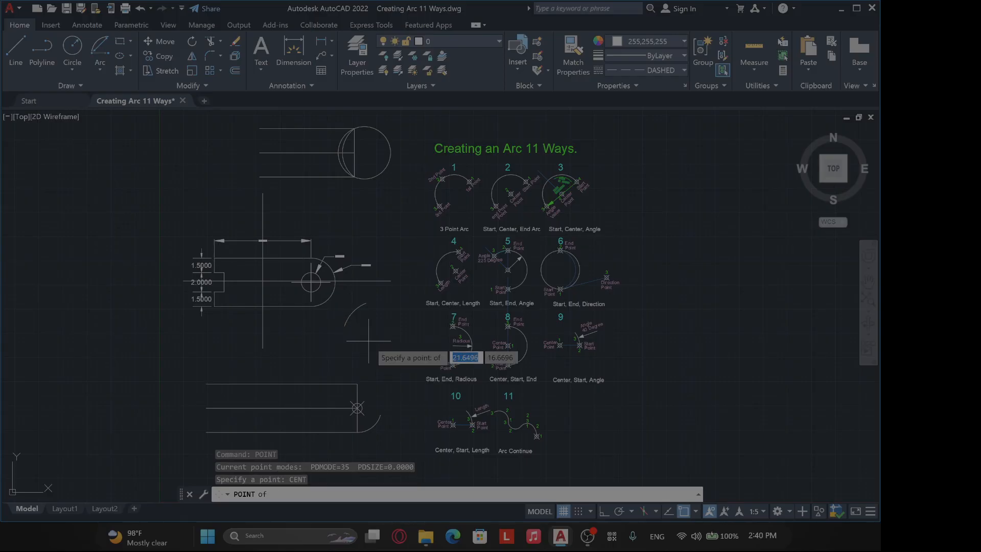
left_click(355, 315)
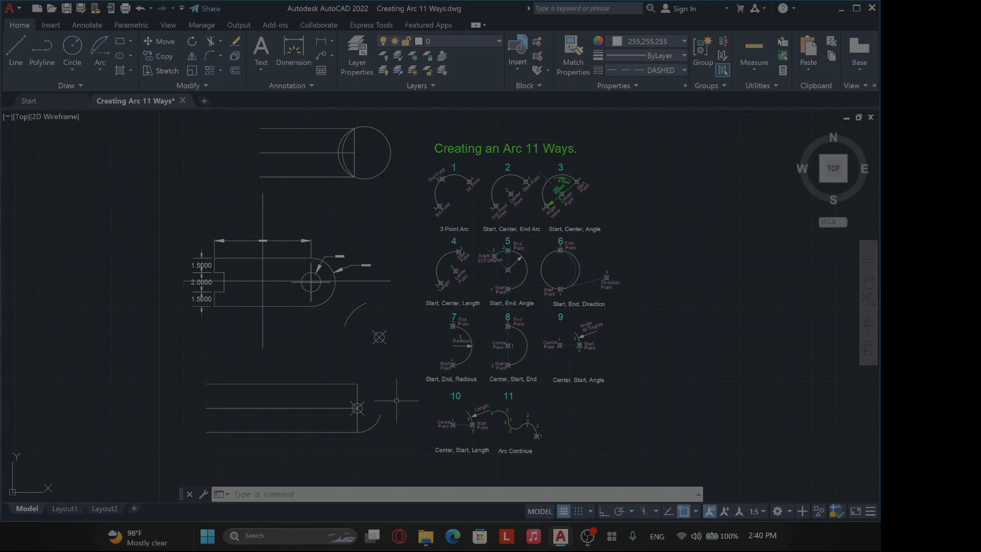
Erase the Start, Center, Length arc and the center point at the right end of the lower parallel lines
type("e")
key("Return")
left_click(379, 425)
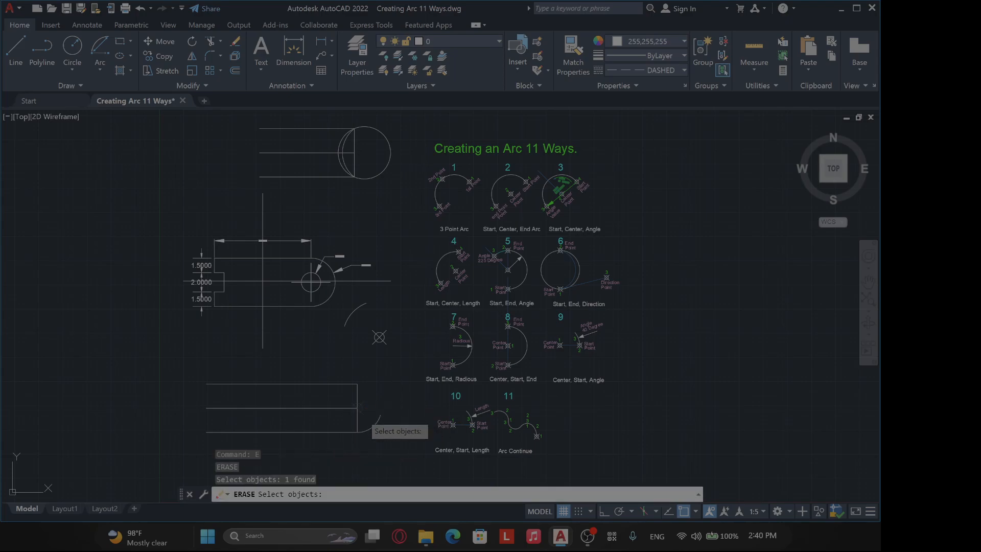
left_click(377, 423)
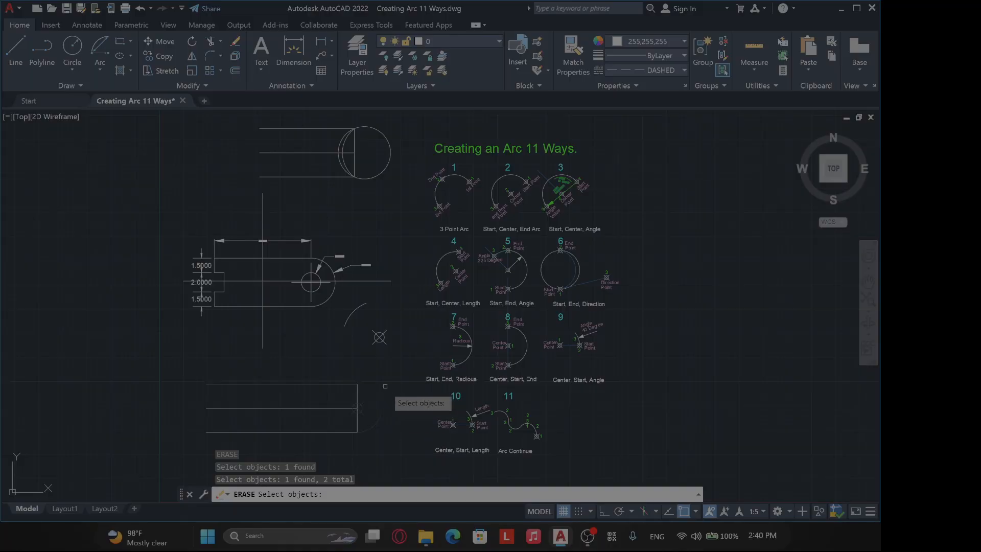
key("Return")
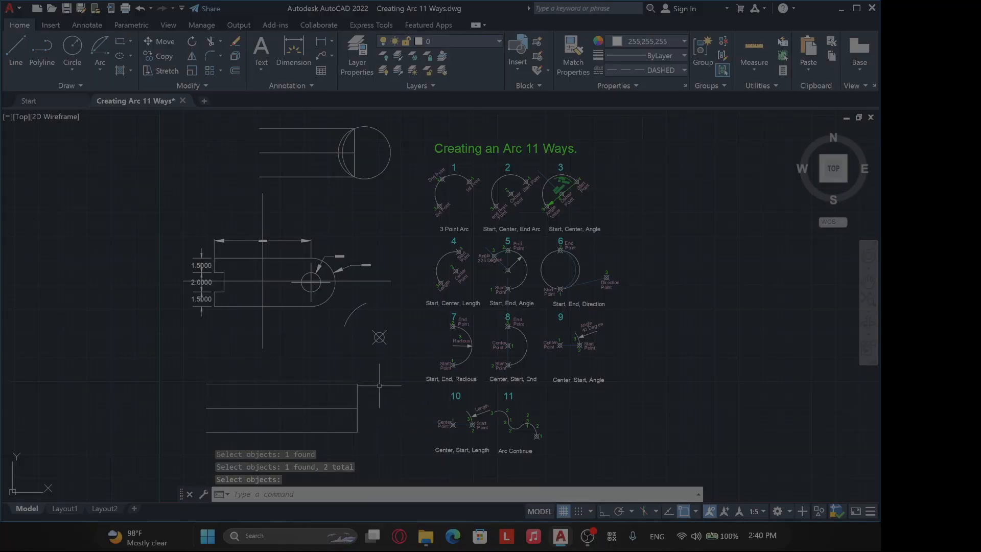
Draw a Start, End, Angle arc from the lower line's right end to the upper line's right end with a 90-degree included angle
left_click(99, 71)
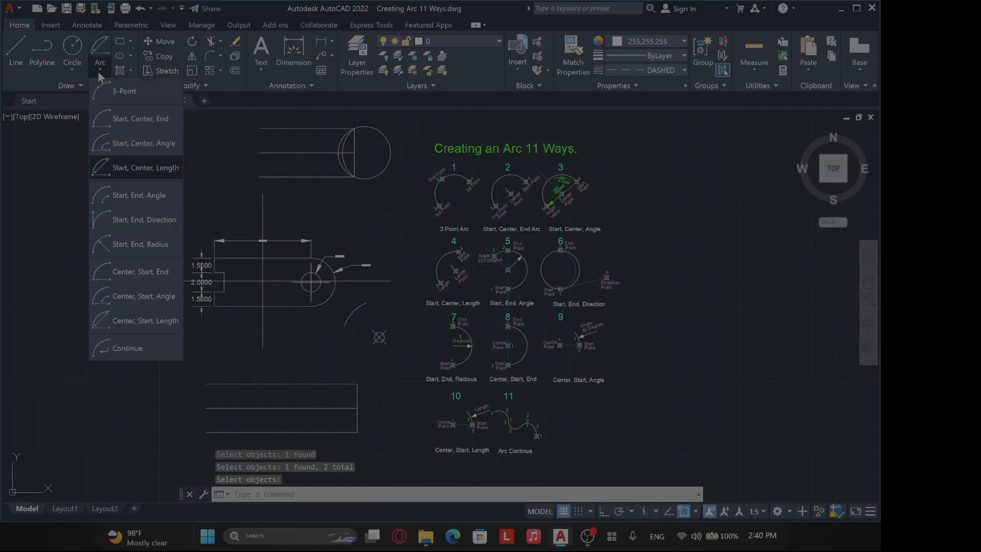
left_click(142, 200)
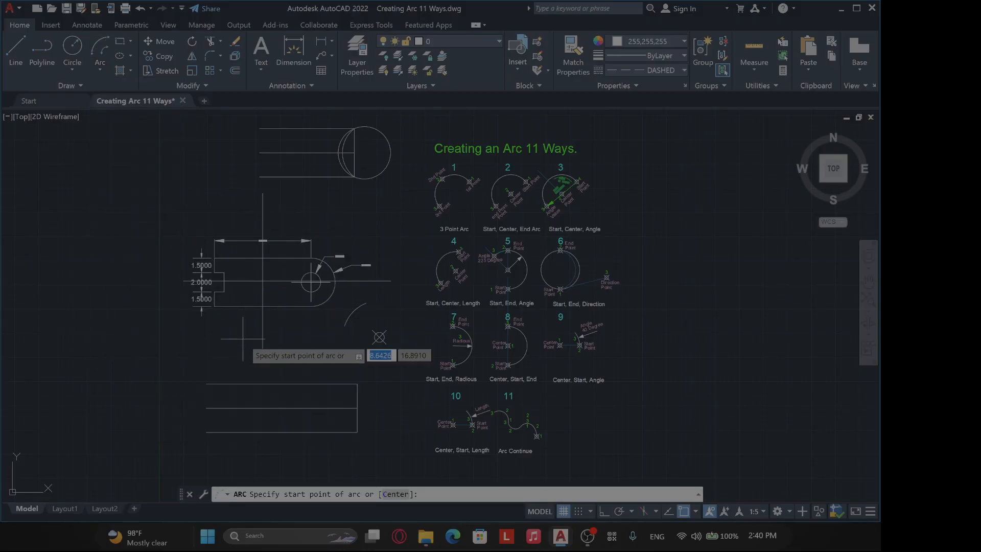
left_click(357, 431)
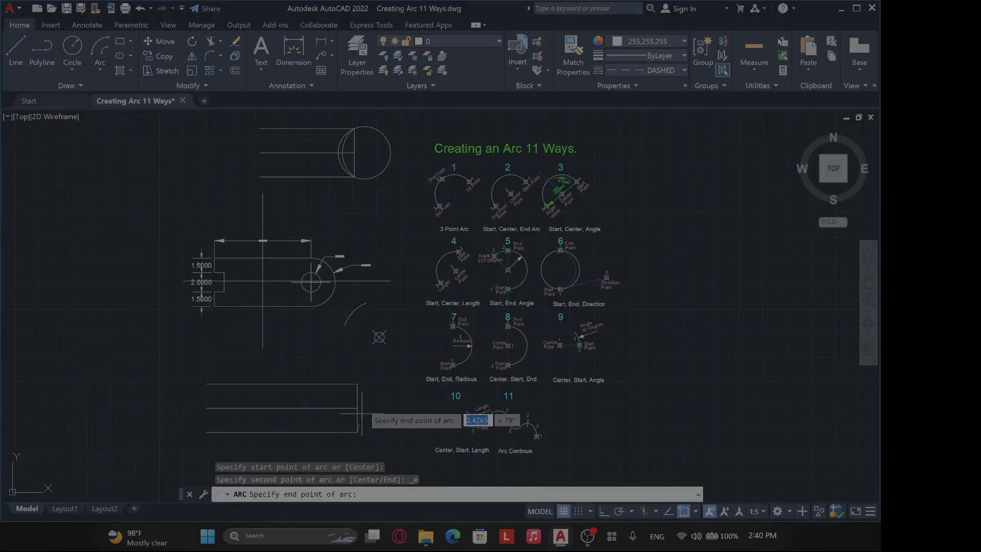
left_click(356, 384)
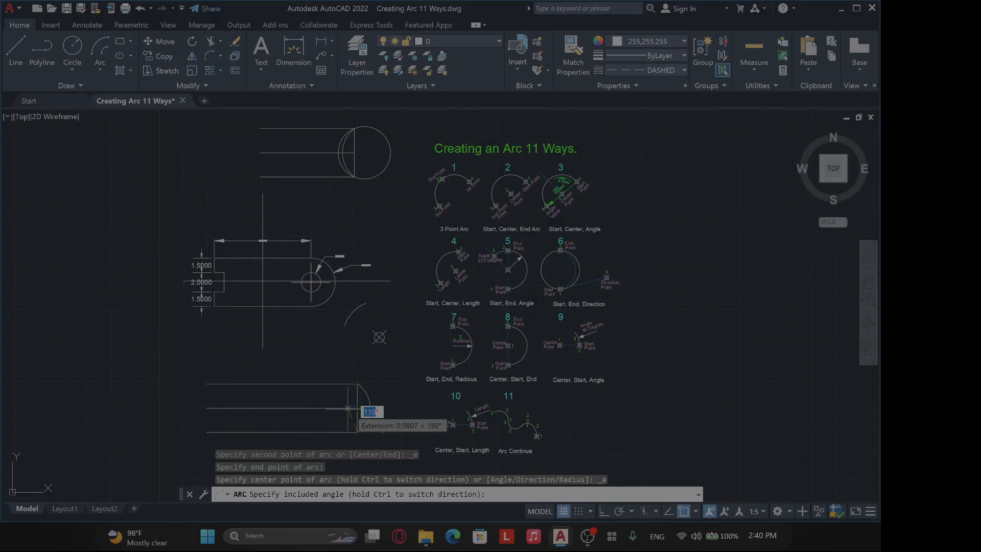
type("90")
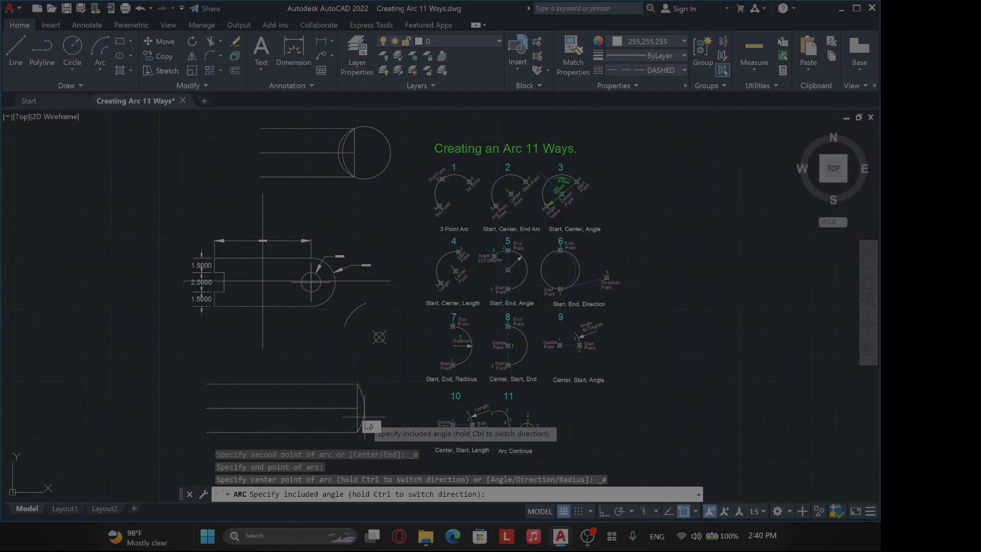
key("Return")
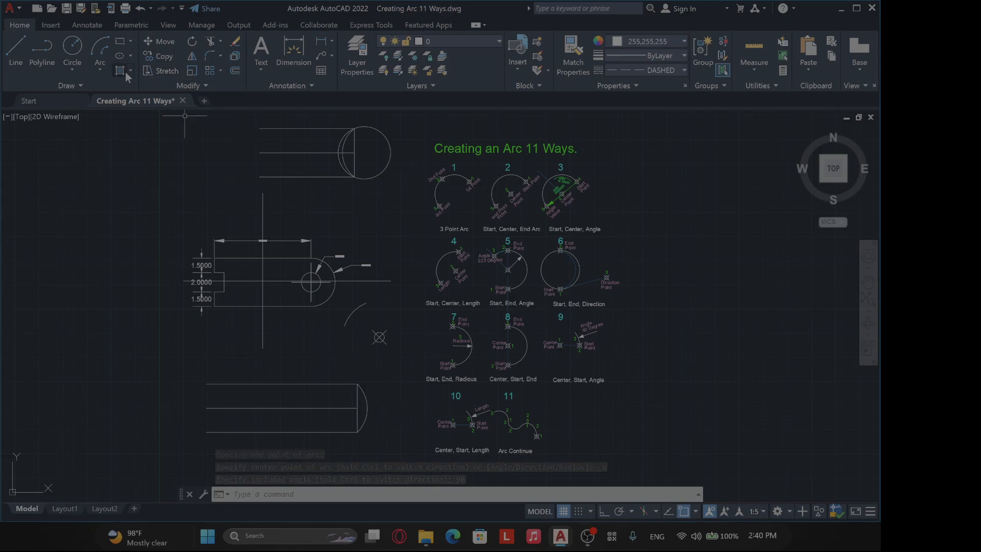
Draw a second Start, End, Angle arc between the same lower and upper endpoints with a 180-degree included angle
left_click(102, 71)
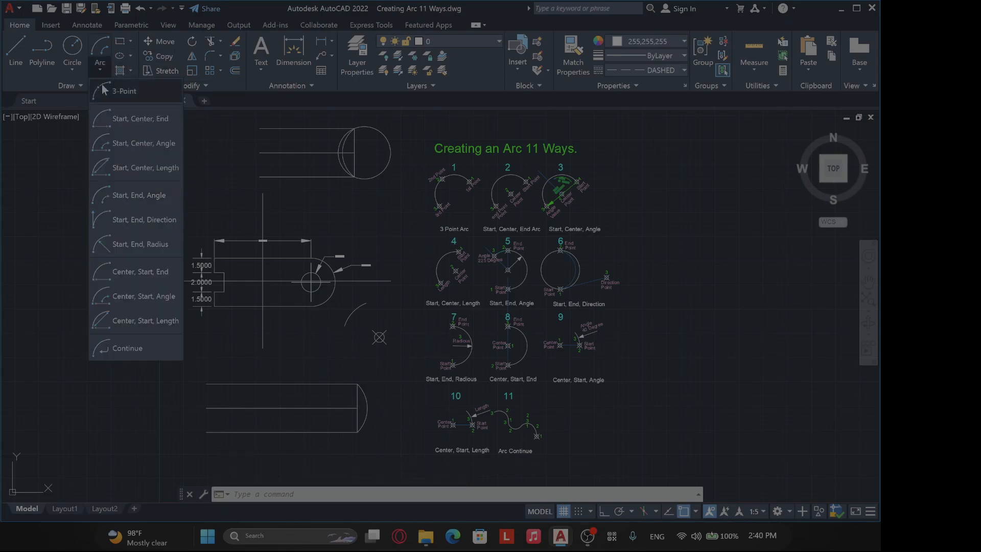
left_click(145, 194)
left_click(357, 431)
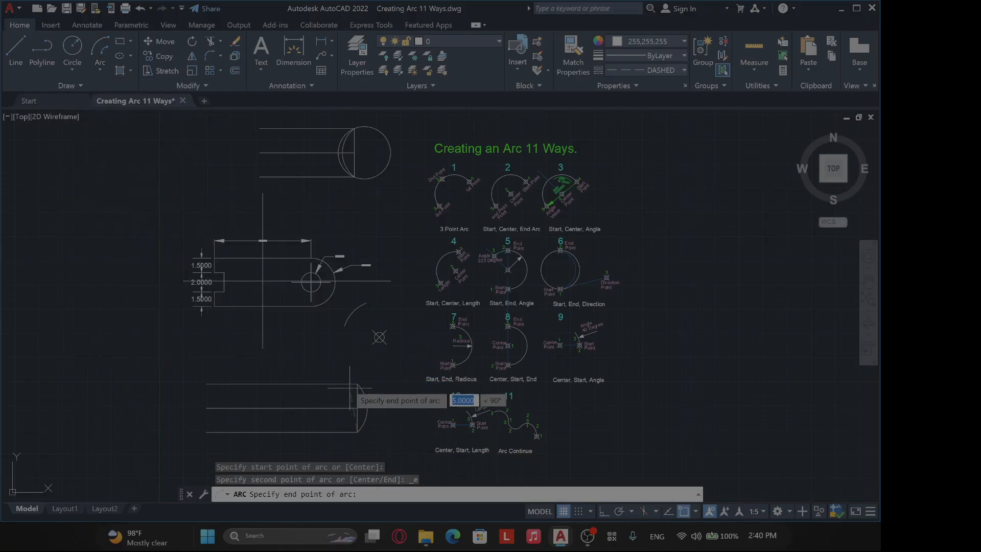
left_click(357, 384)
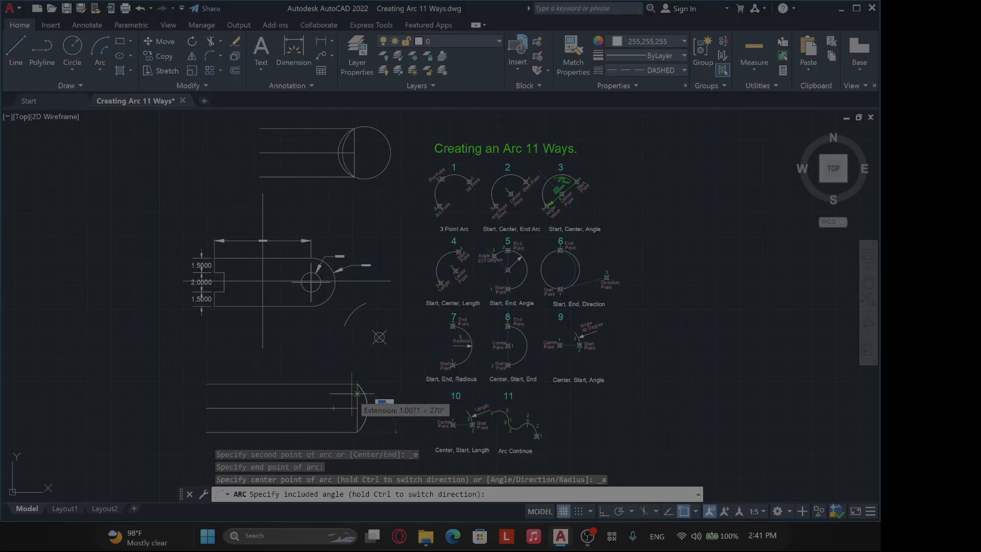
type("9")
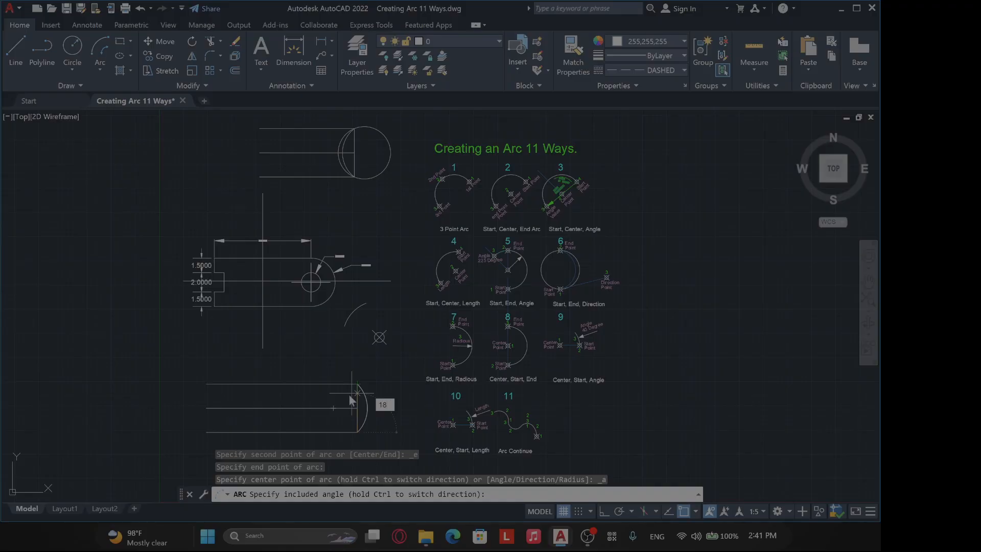
key("Return")
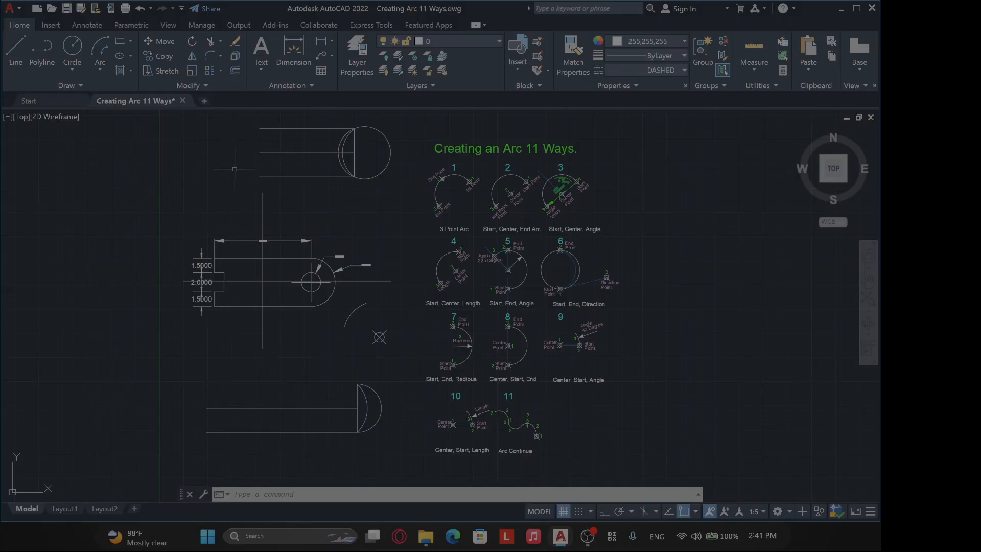
Erase both Start, End, Angle arcs at the right end of the parallel lines
left_click(100, 72)
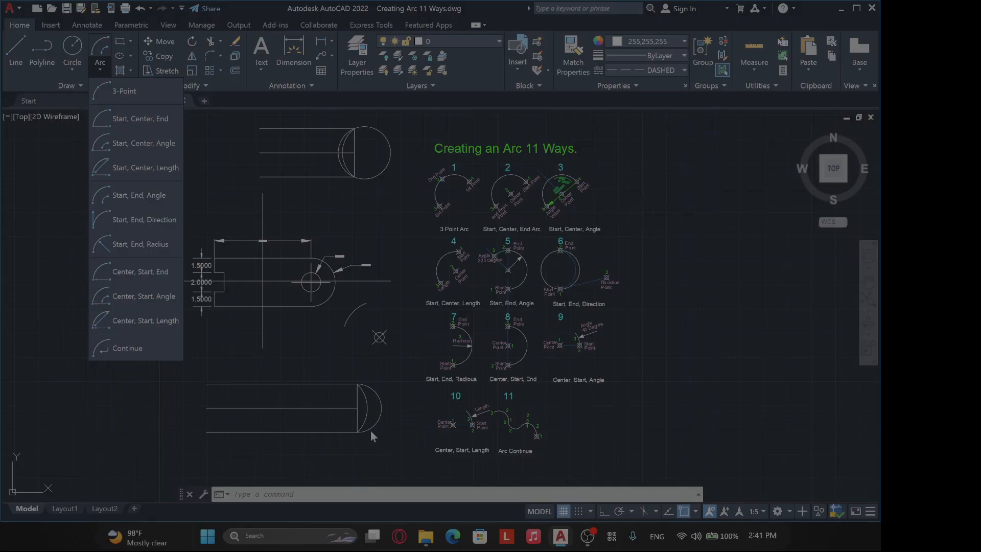
left_click(385, 433)
type("E")
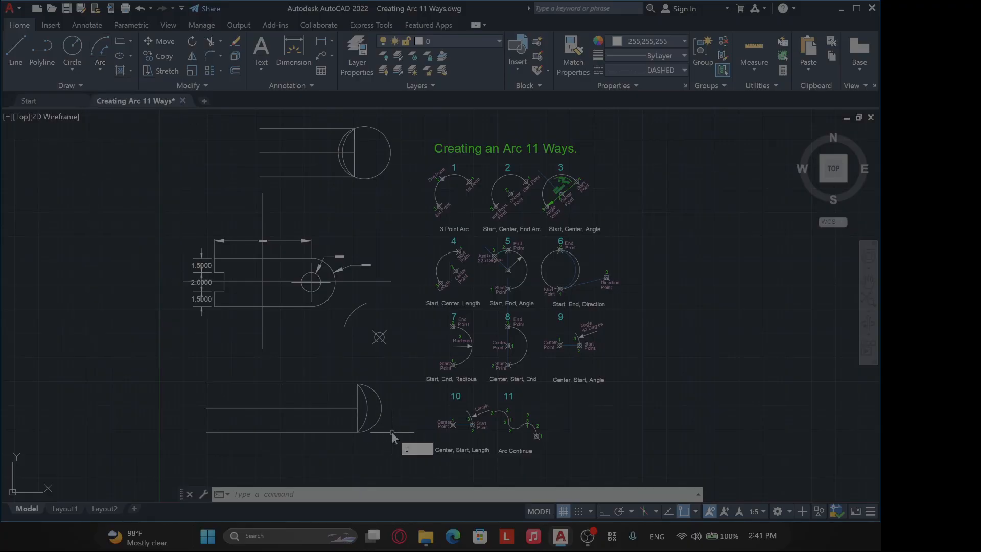
key("Return")
left_click(392, 435)
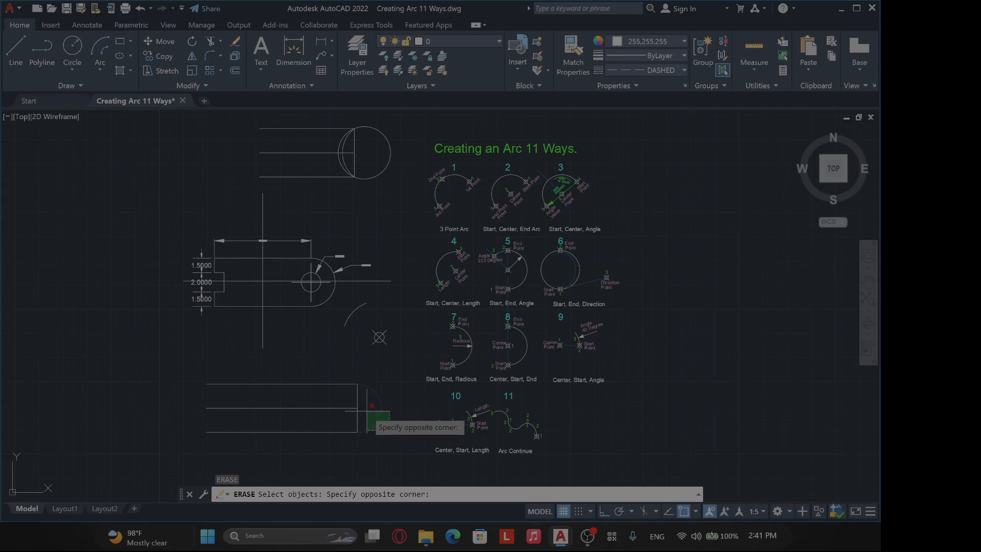
left_click(345, 389)
key("Return")
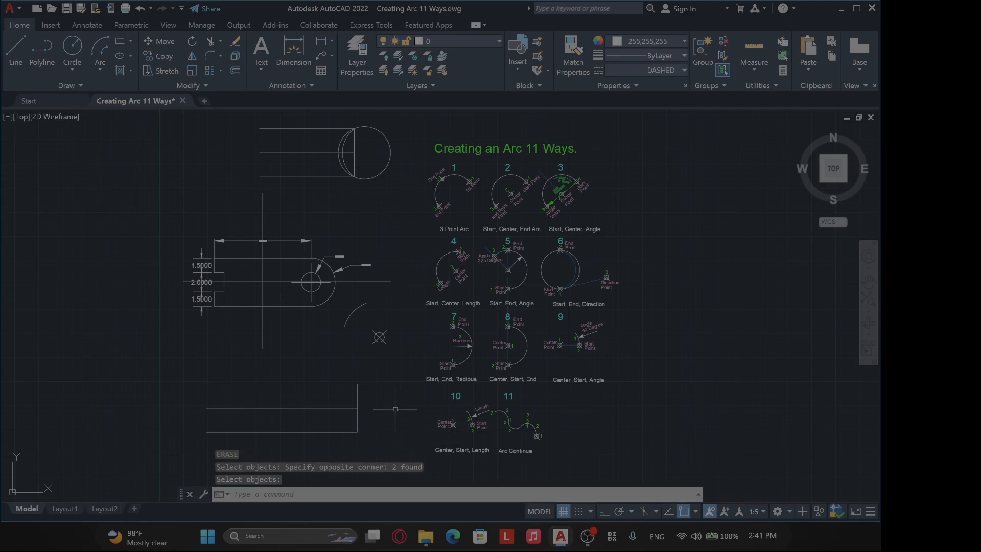
Draw a Start, End, Direction arc from the lower line's right end to the upper line's, with the start tangent pointing horizontally right
left_click(99, 71)
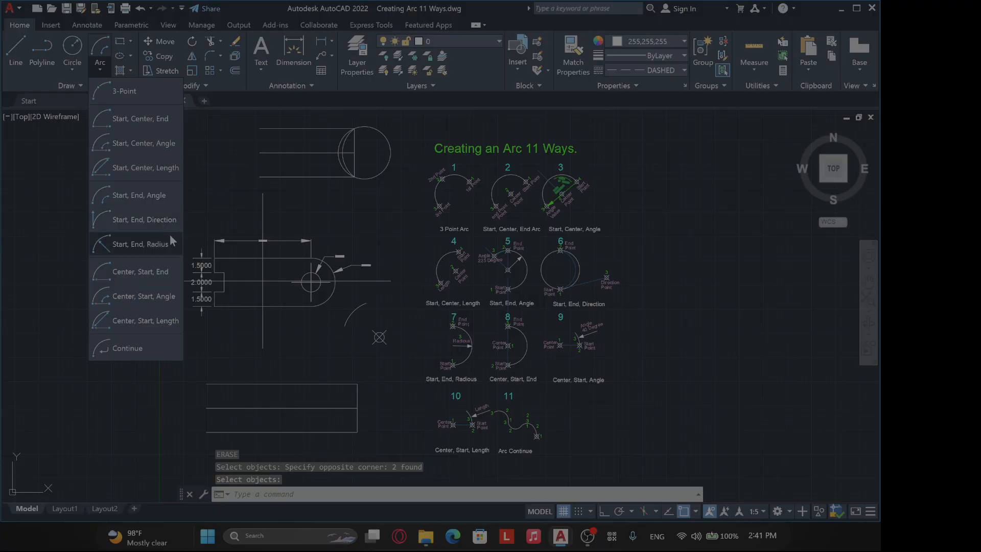
left_click(159, 221)
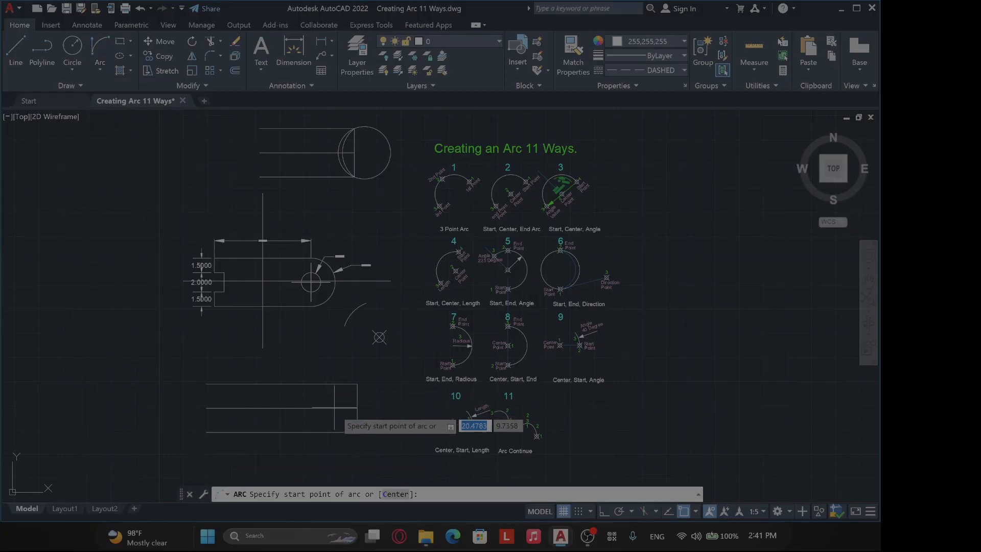
left_click(357, 432)
left_click(357, 384)
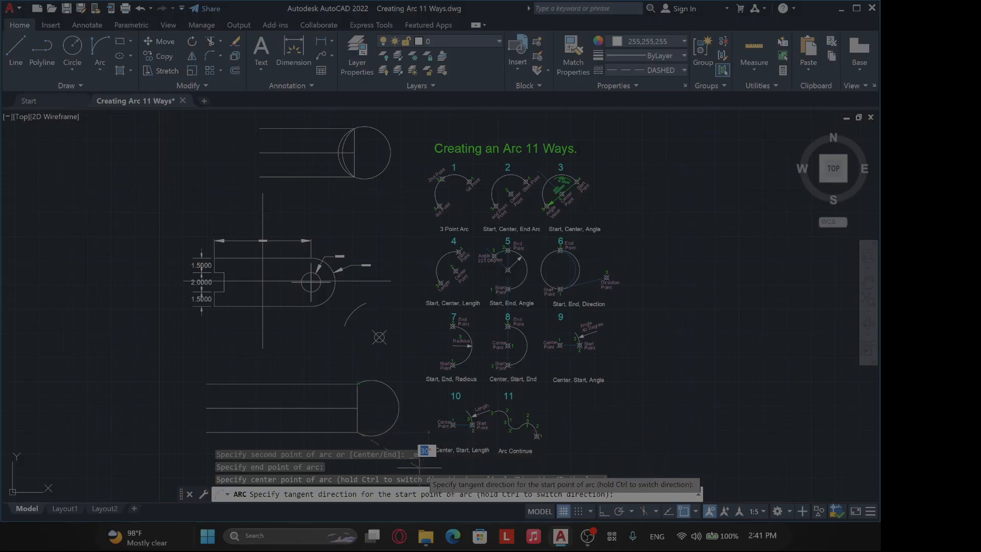
left_click(407, 432)
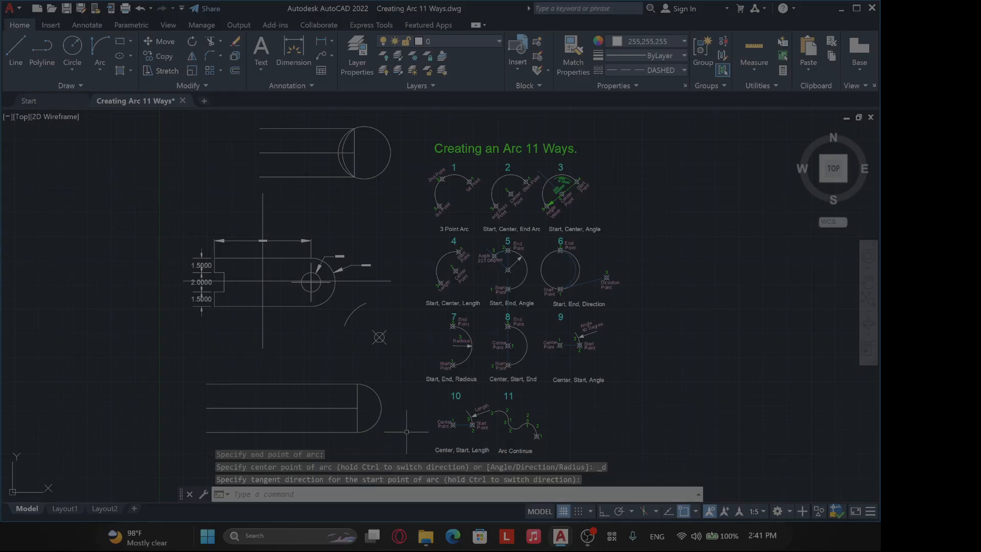
Erase the Start, End, Direction arc from the end of the parallel lines
type("e")
key("Return")
left_click(404, 394)
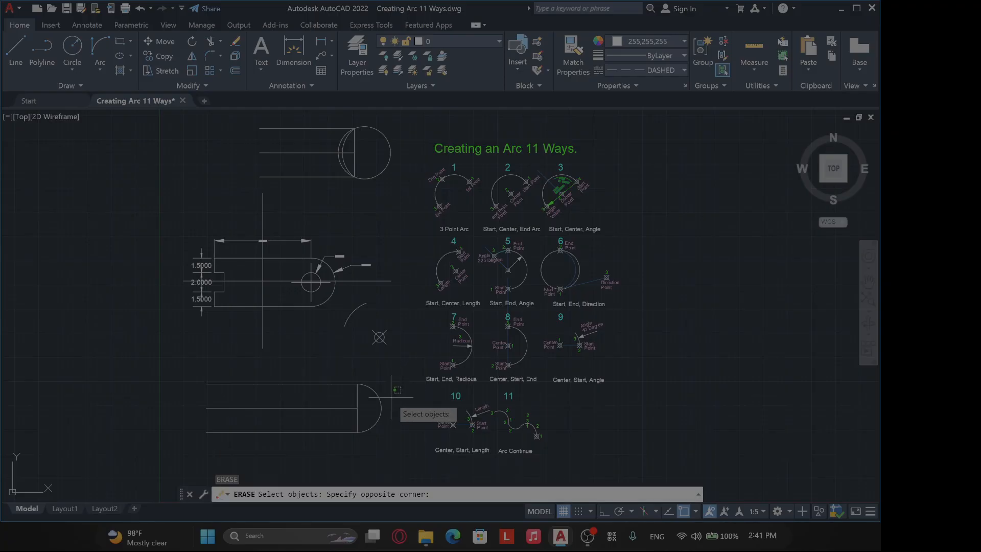
left_click(376, 402)
key("Return")
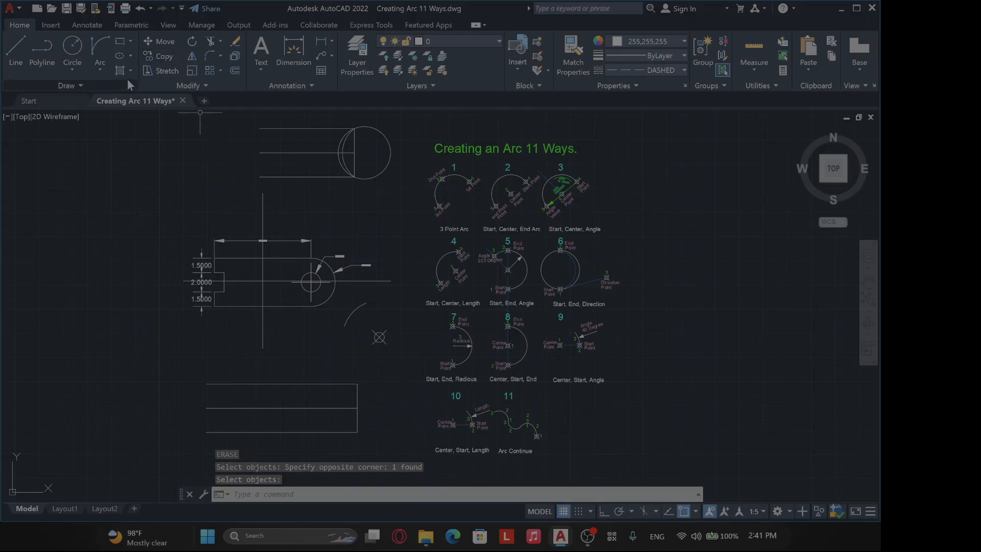
Draw a Start, End, Radius arc from the lower line's right end to the upper line's right end with a radius of 2.5
left_click(100, 73)
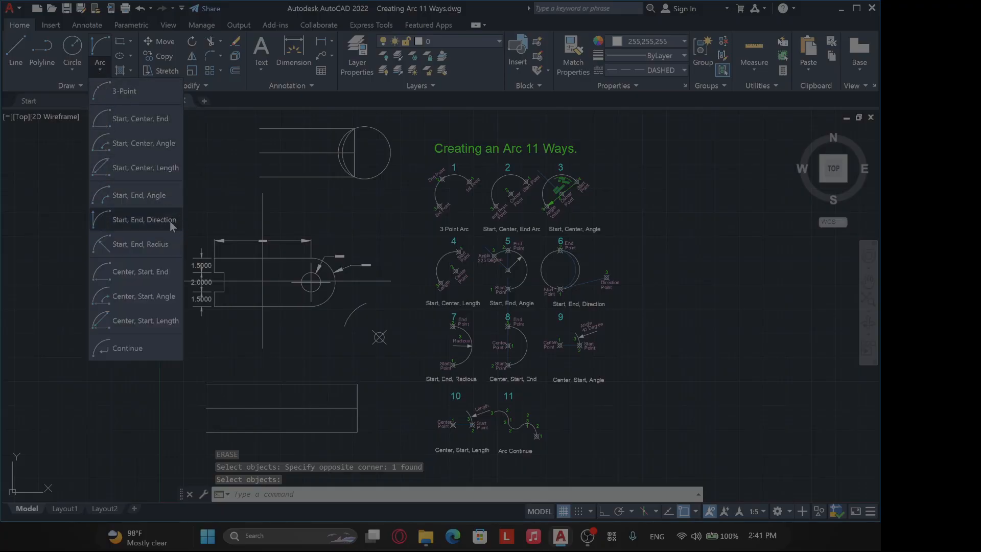
left_click(160, 249)
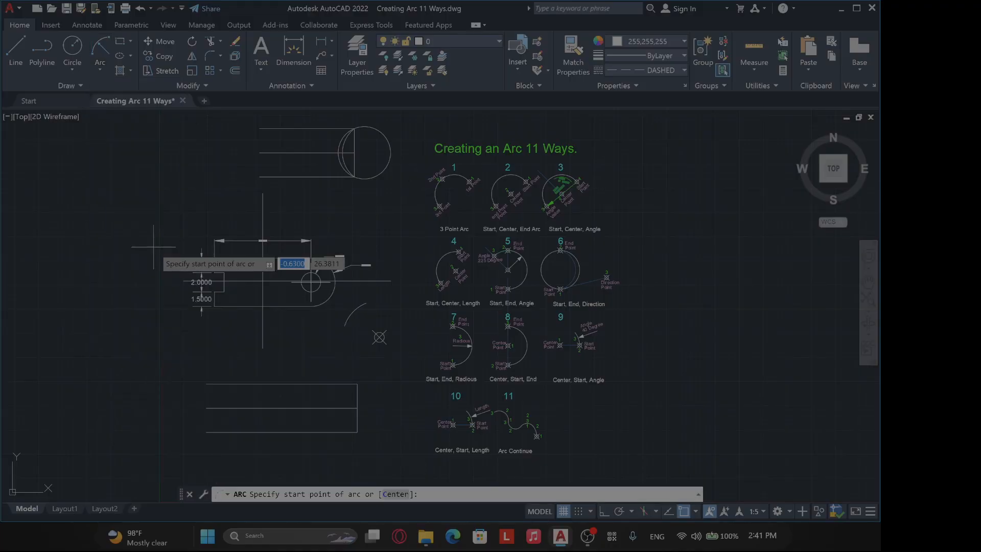
left_click(357, 432)
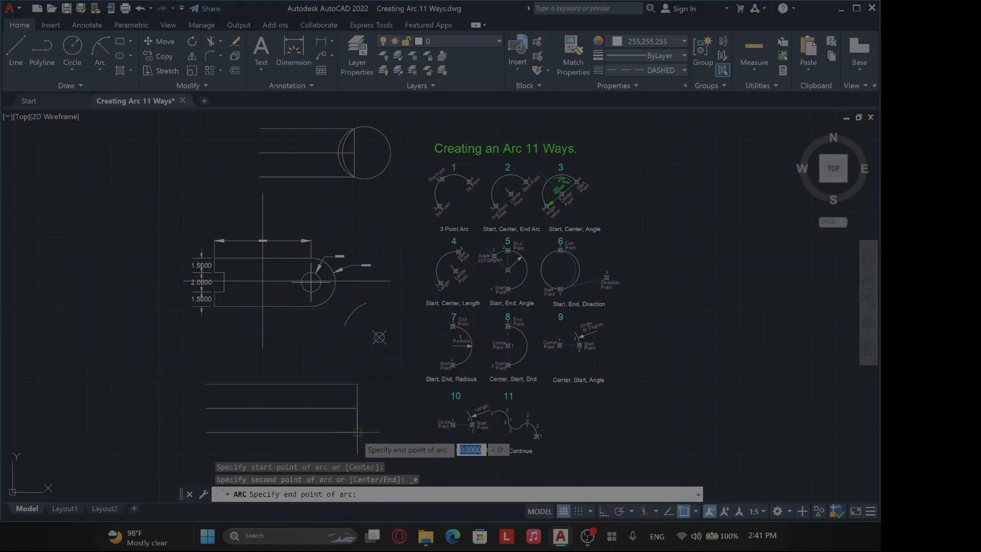
left_click(357, 383)
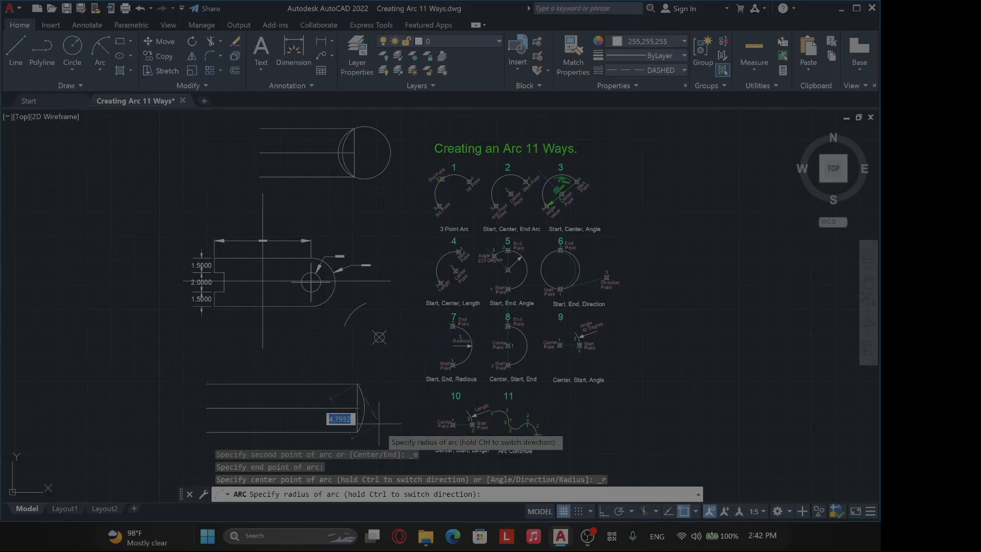
type("2")
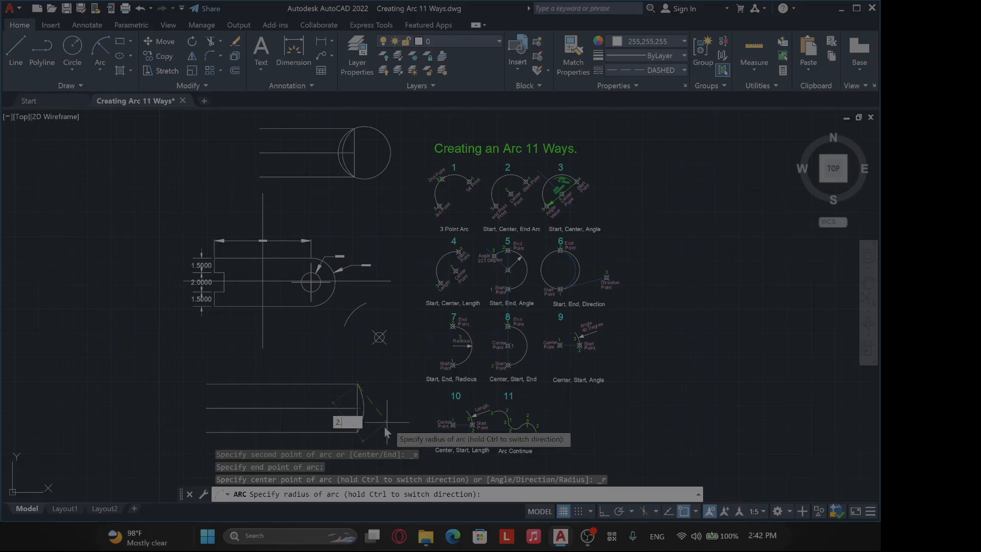
type(".5")
key("Return")
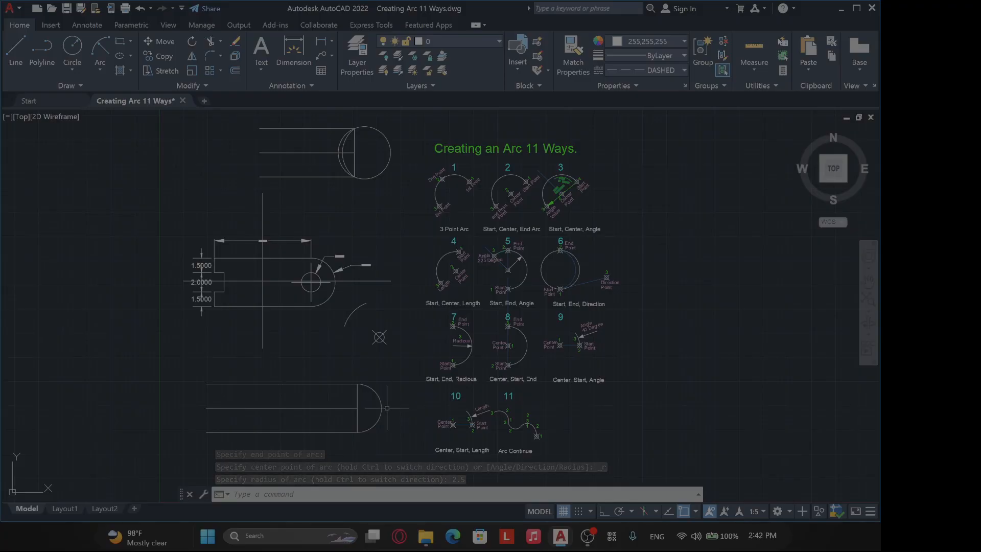
Erase the Start, End, Radius arc from the end of the parallel lines
type("e")
key("Return")
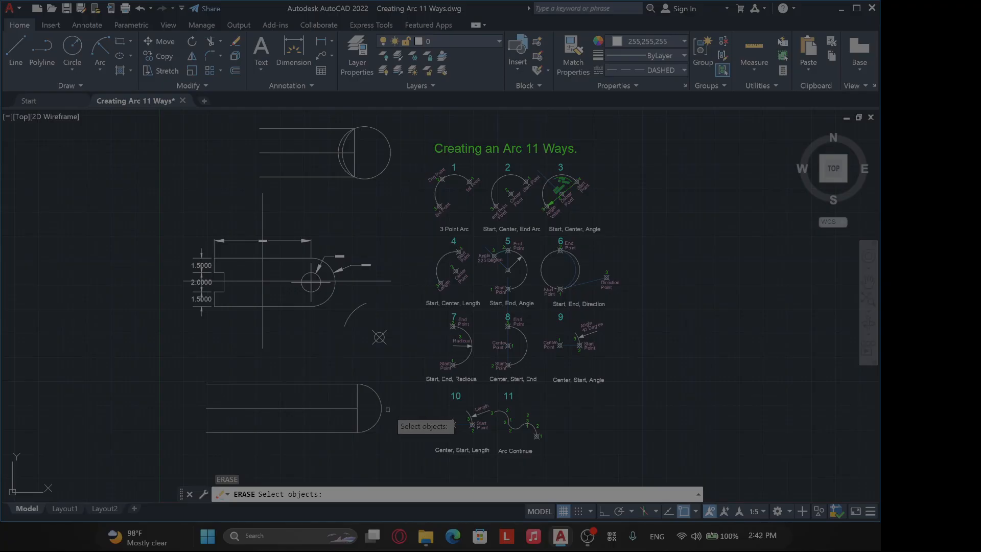
left_click(388, 409)
left_click(393, 417)
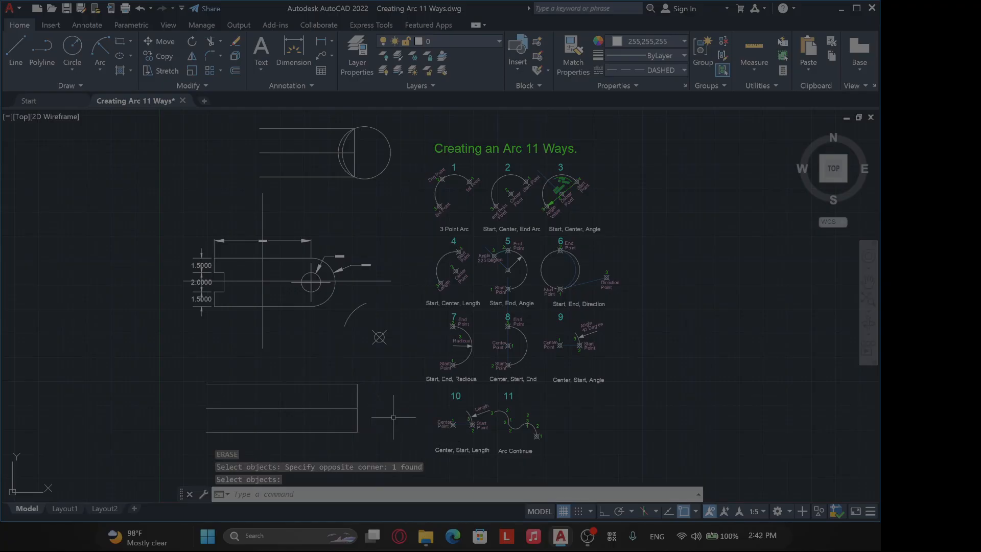
left_click(102, 70)
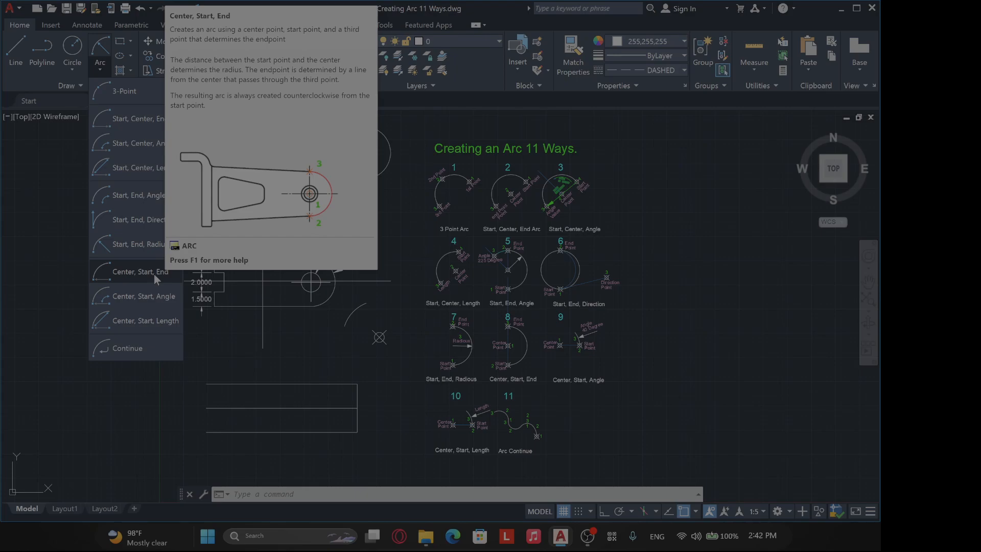
left_click(155, 274)
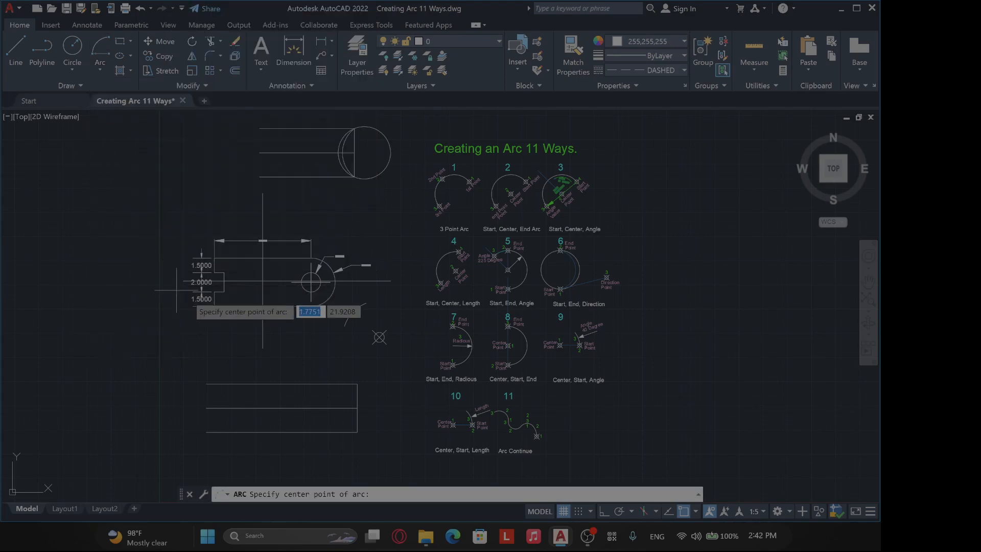
left_click(358, 433)
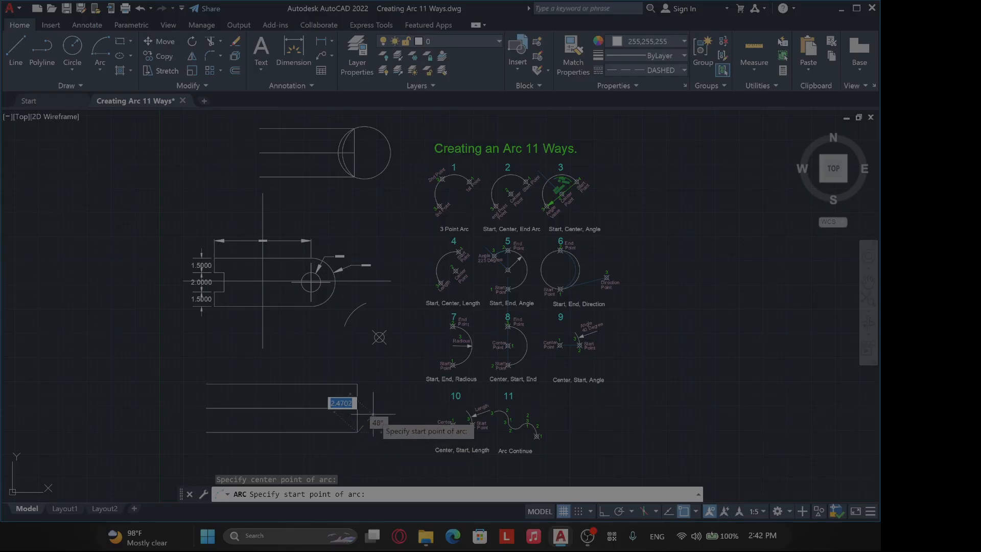
key("Escape")
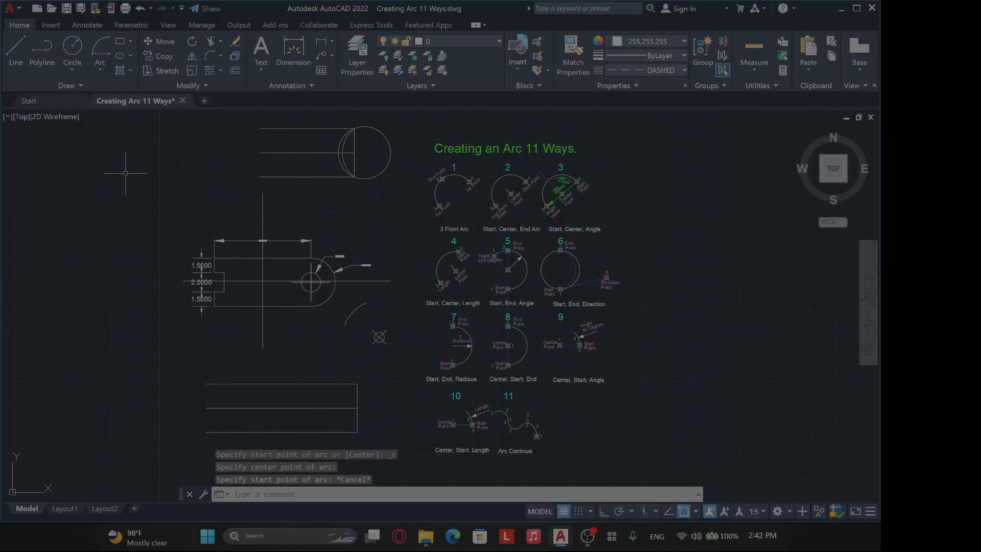
Draw a Center, Start, End arc centred on the middle line's right end, running from the lower line's end to the upper line's end
left_click(100, 65)
left_click(99, 69)
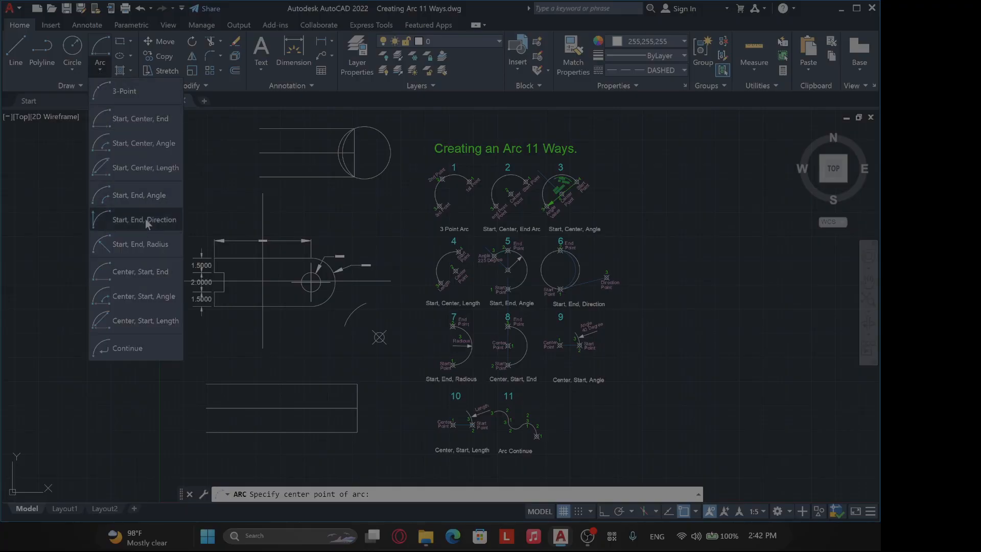
left_click(161, 276)
left_click(357, 408)
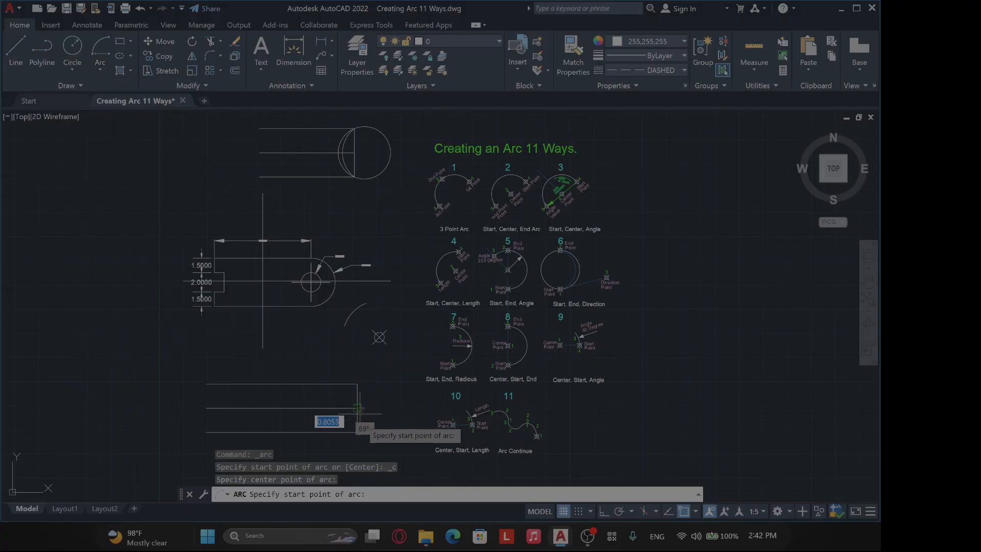
left_click(357, 433)
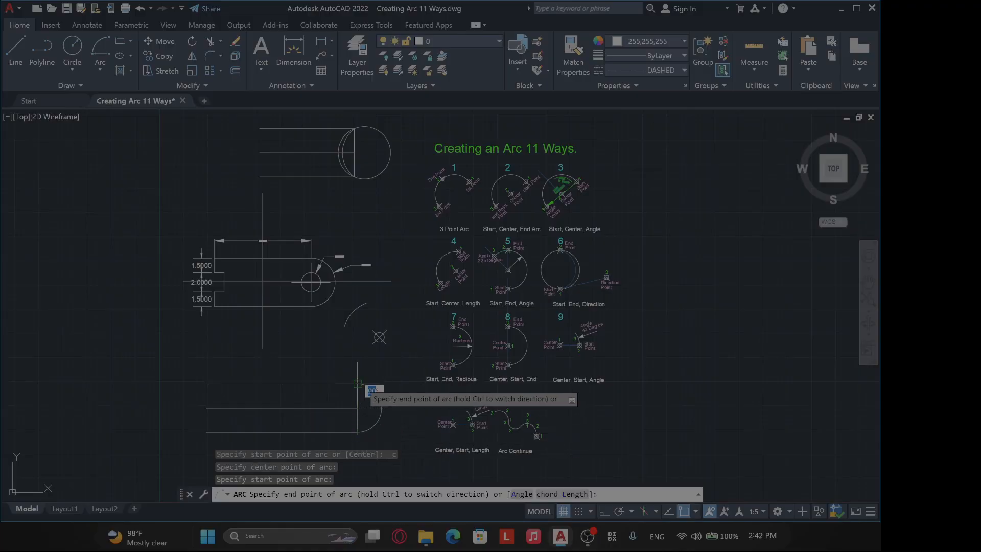
left_click(357, 375)
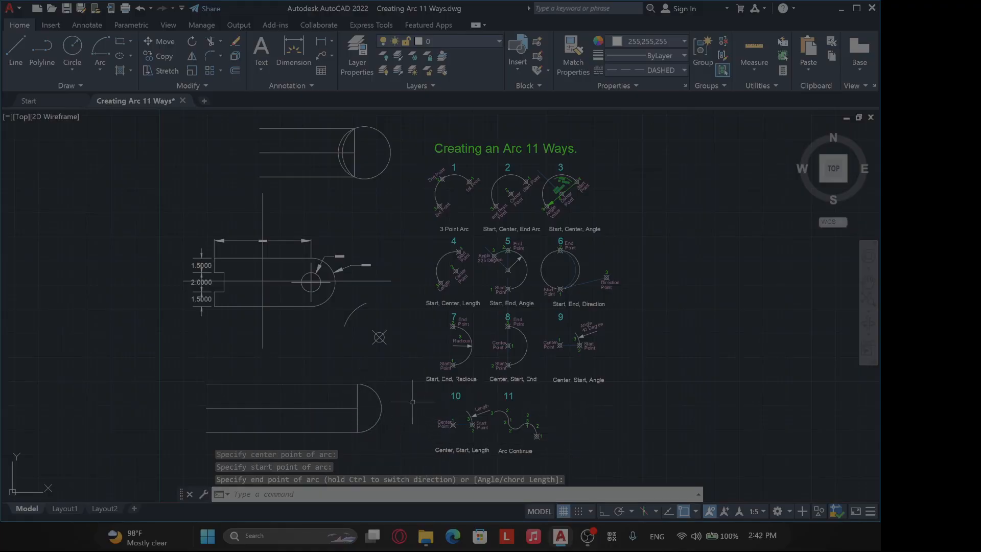
Erase the outward-bulging Center, Start, End arc from the end of the parallel lines
type("e")
key("Return")
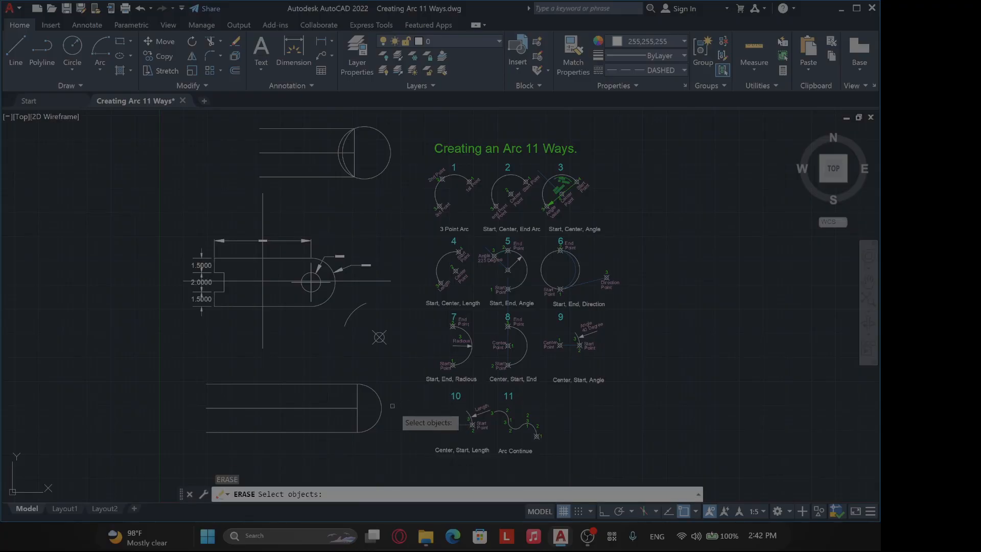
left_click(392, 405)
left_click(368, 399)
key("Return")
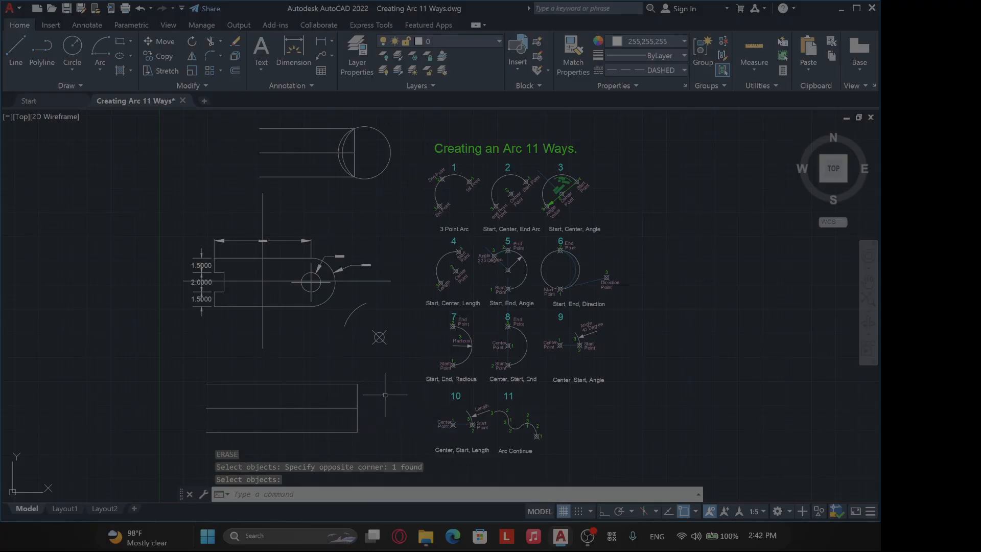
Draw a Center, Start, End arc about the middle line's right end, starting at the upper line's end and finishing at the lower line's end
left_click(99, 72)
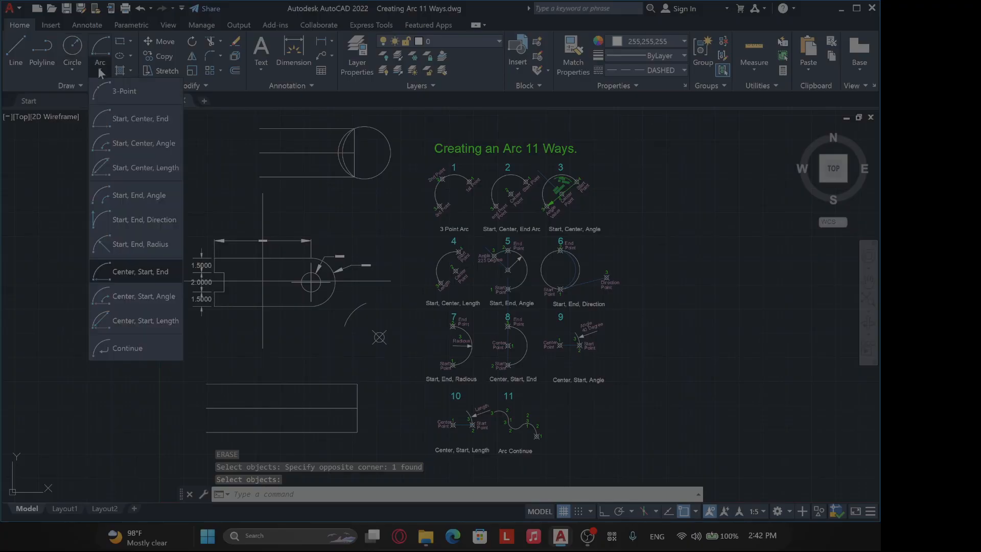
left_click(143, 271)
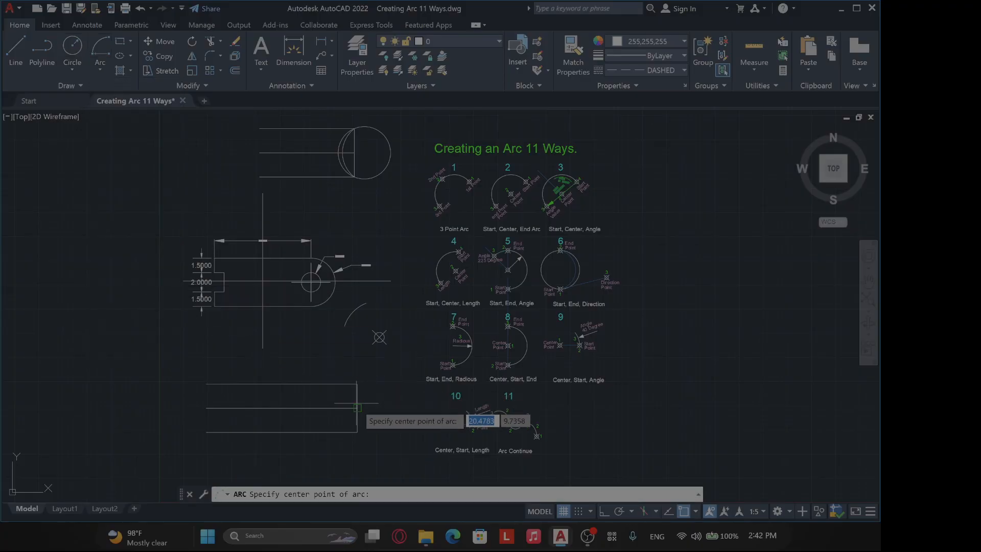
left_click(357, 406)
left_click(357, 384)
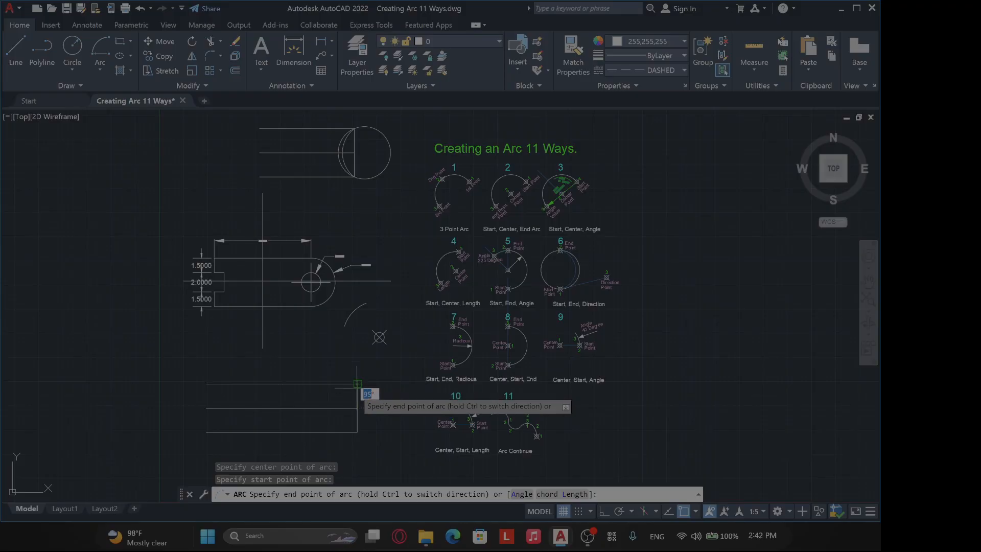
left_click(354, 431)
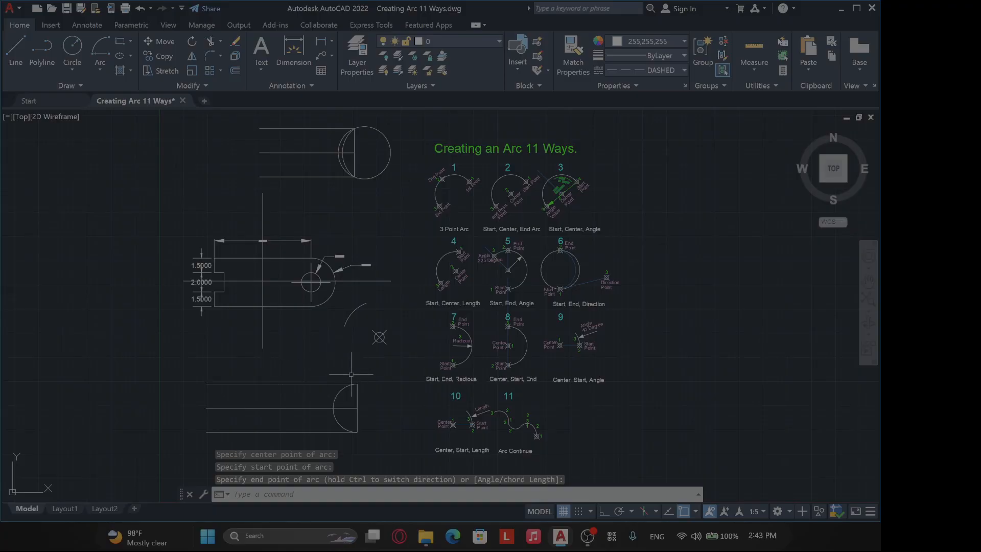
Erase the inward-bulging Center, Start, End arc between the parallel lines
type("e")
key("Return")
left_click(339, 396)
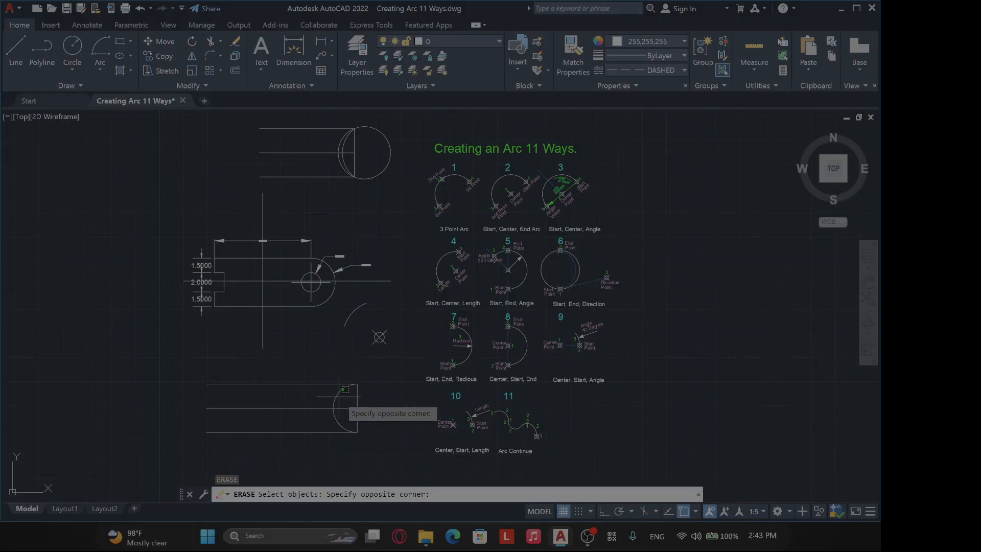
left_click(331, 394)
key("Return")
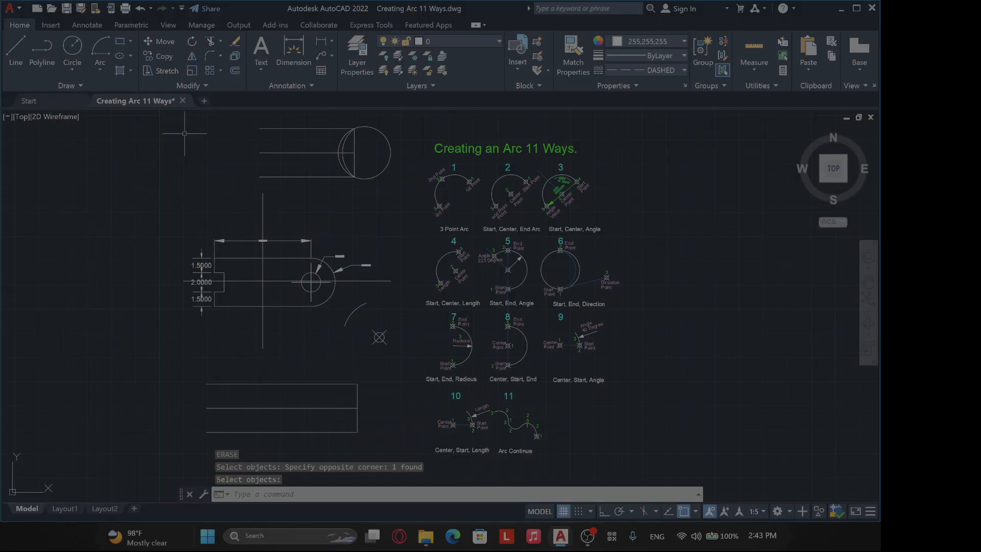
Draw a Center, Start, Angle arc centred on the middle line's right end, starting at the lower line's end, with a 40-degree included angle
left_click(96, 69)
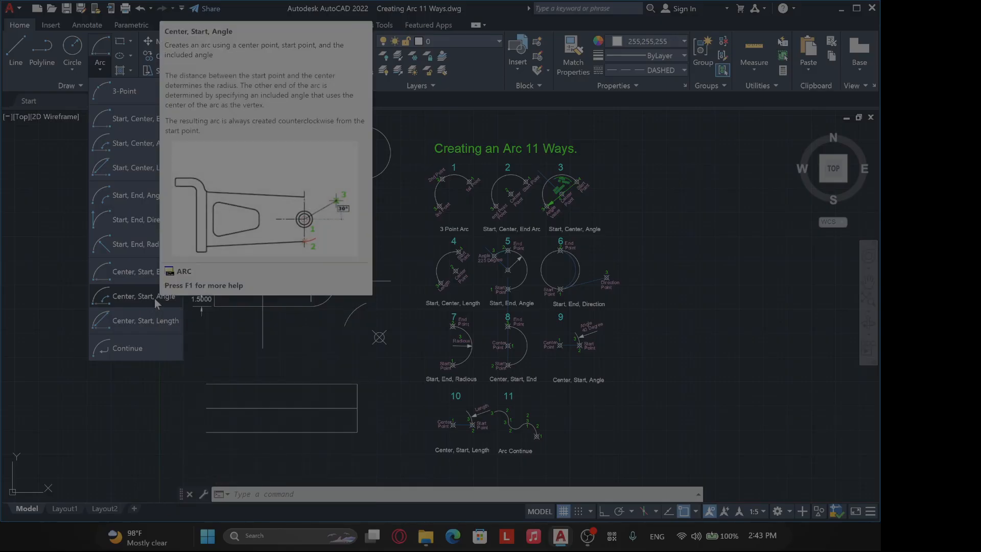
left_click(155, 298)
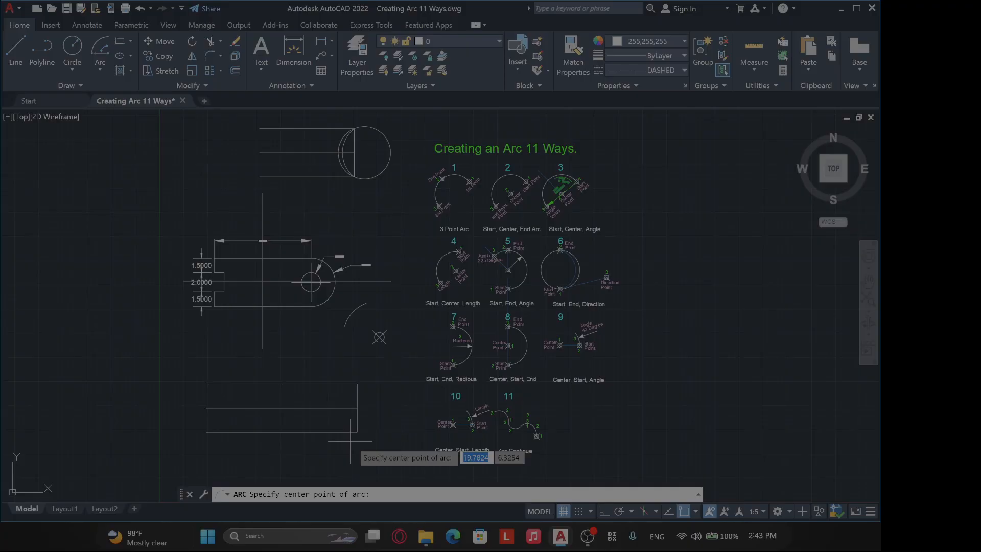
left_click(357, 407)
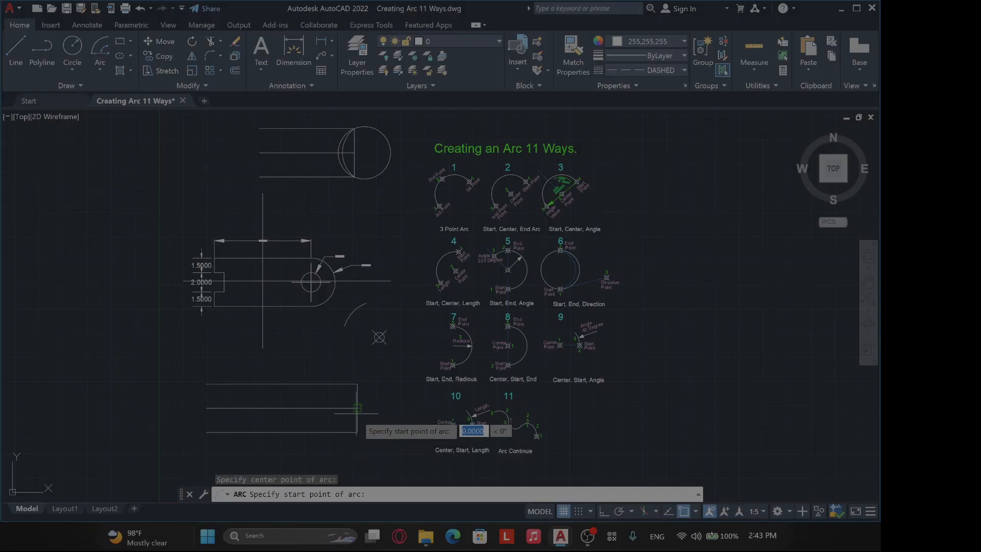
left_click(357, 432)
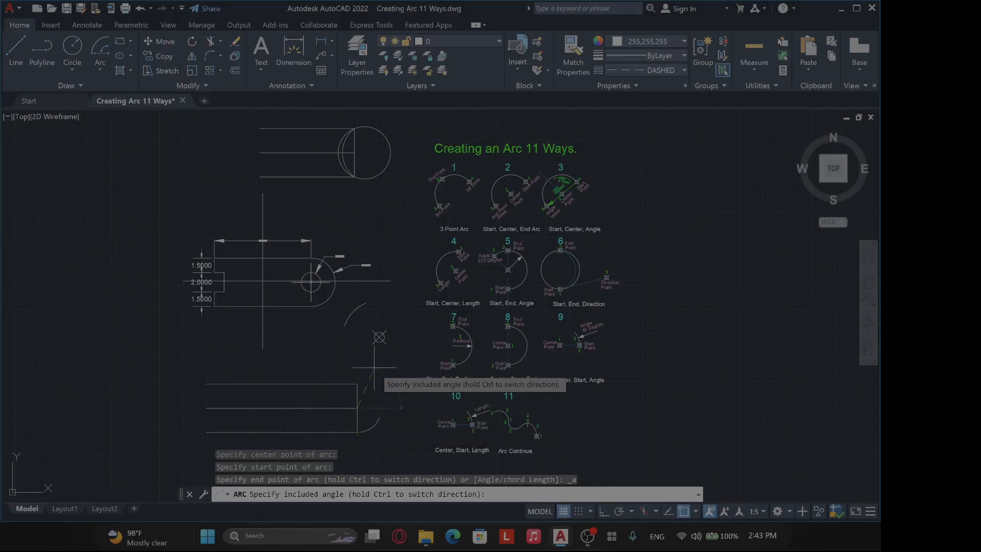
type("40")
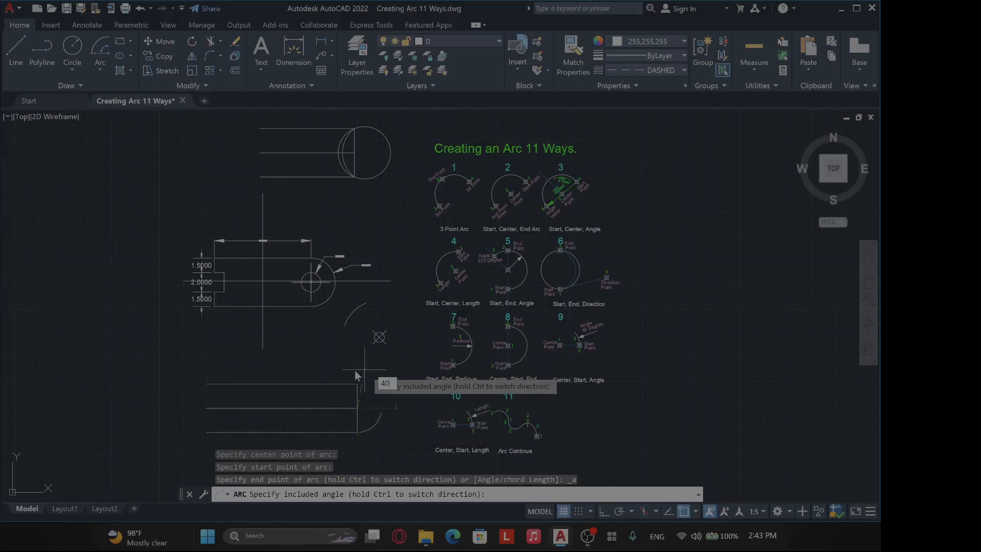
key("Return")
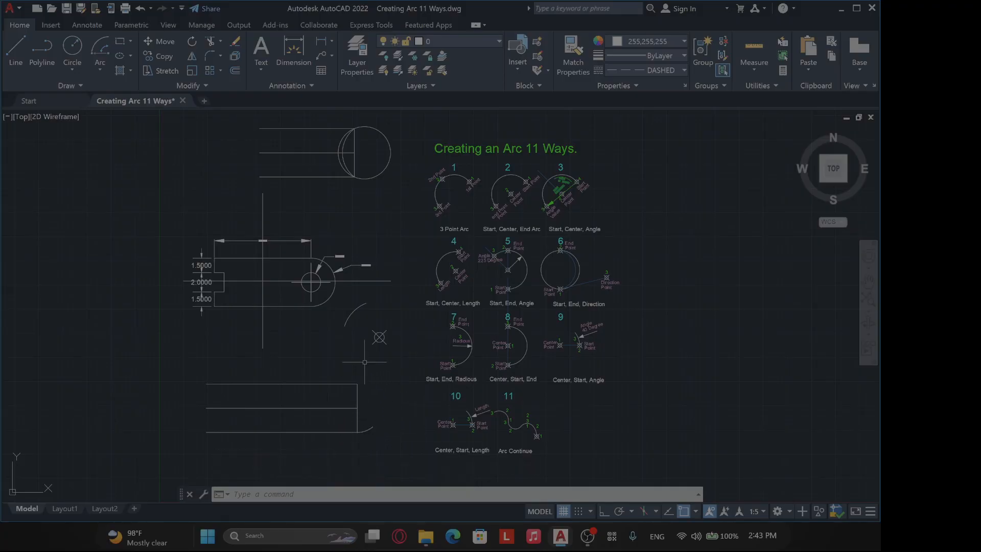
Erase the 40-degree Center, Start, Angle arc from the lower line's right end
type("E")
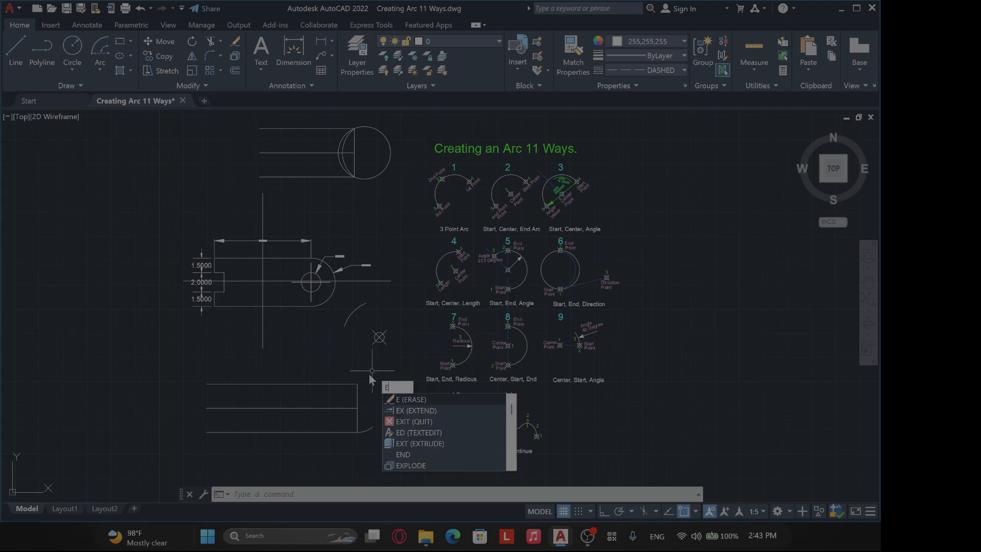
key("Return")
left_click(370, 429)
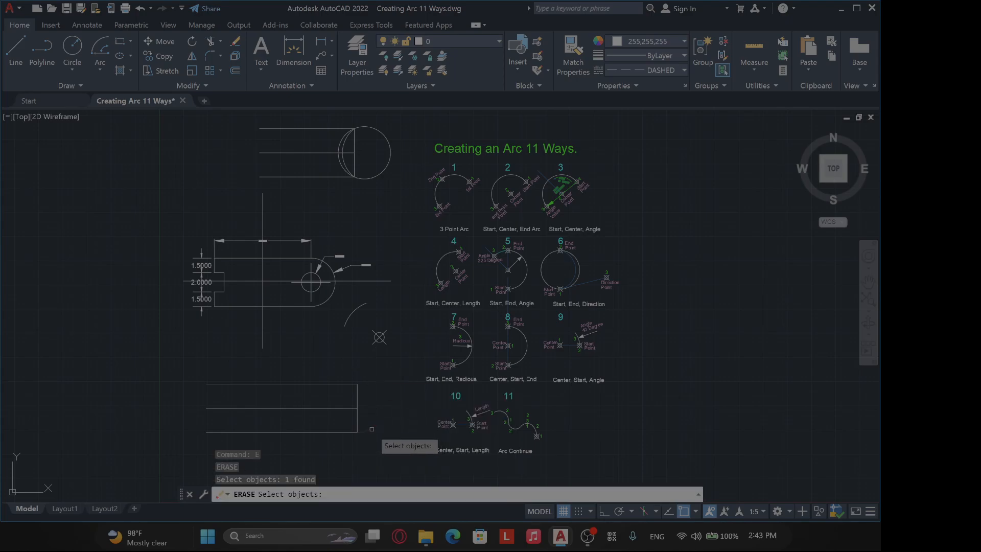
key("Return")
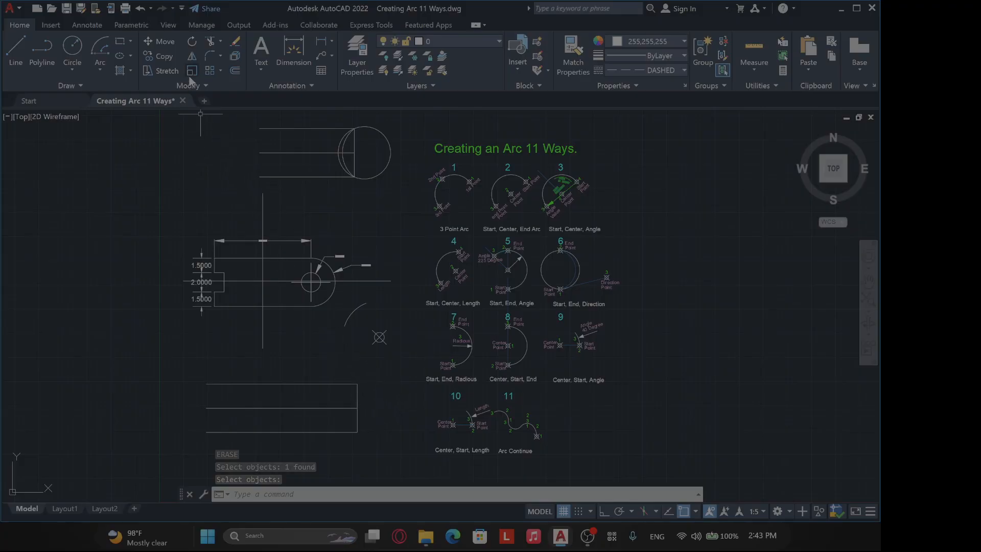
Draw a Center, Start, Angle arc centred on the lower line's right end, starting at the middle line's right end, with a 90-degree included angle
left_click(101, 69)
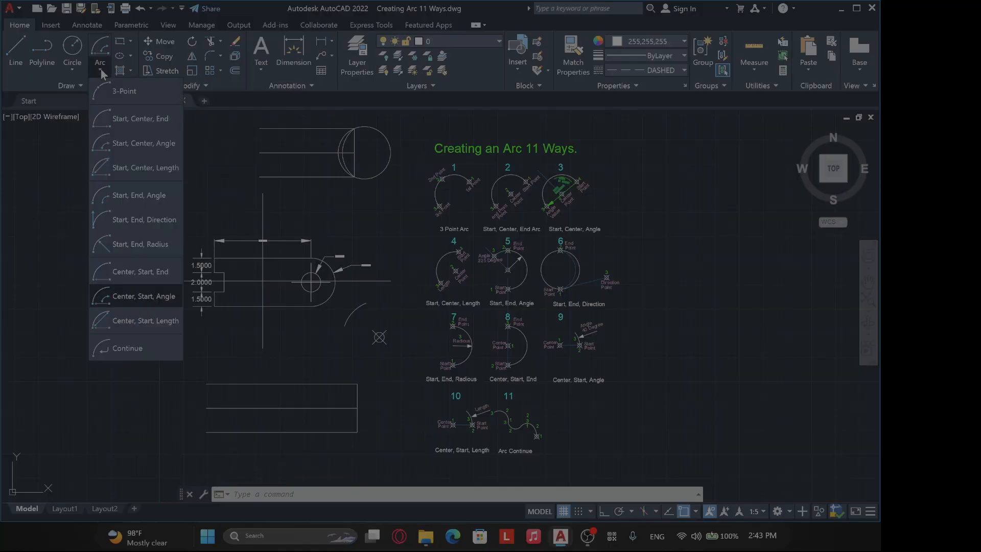
left_click(161, 298)
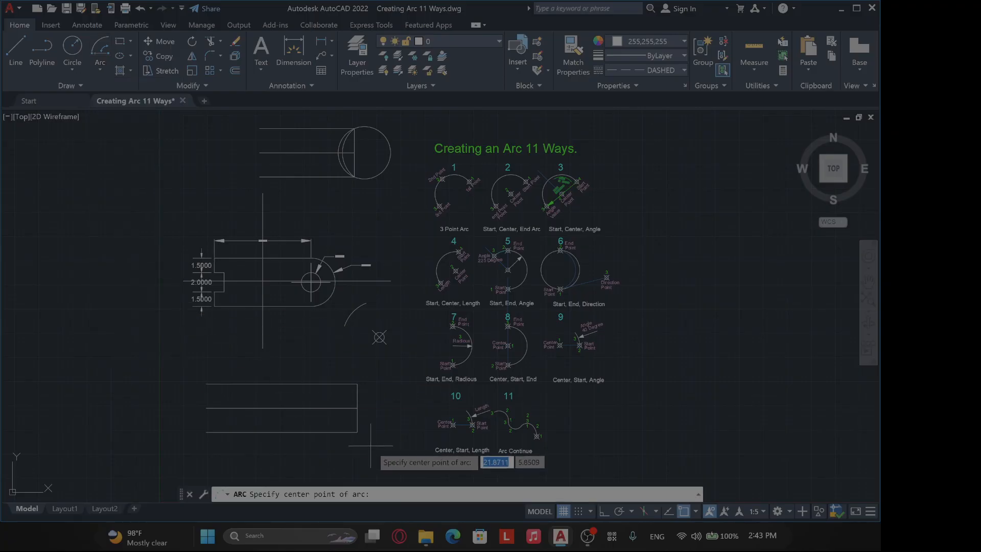
left_click(357, 432)
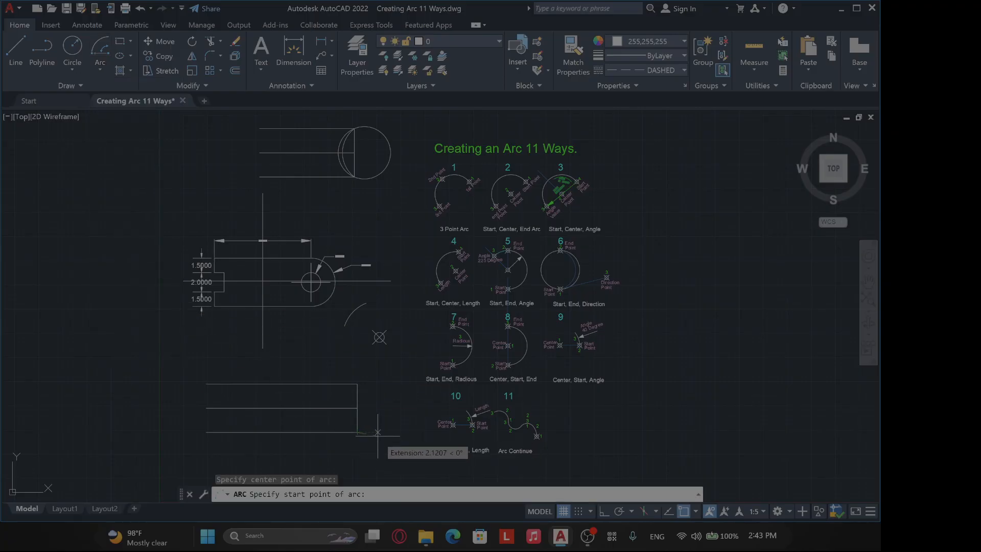
left_click(357, 407)
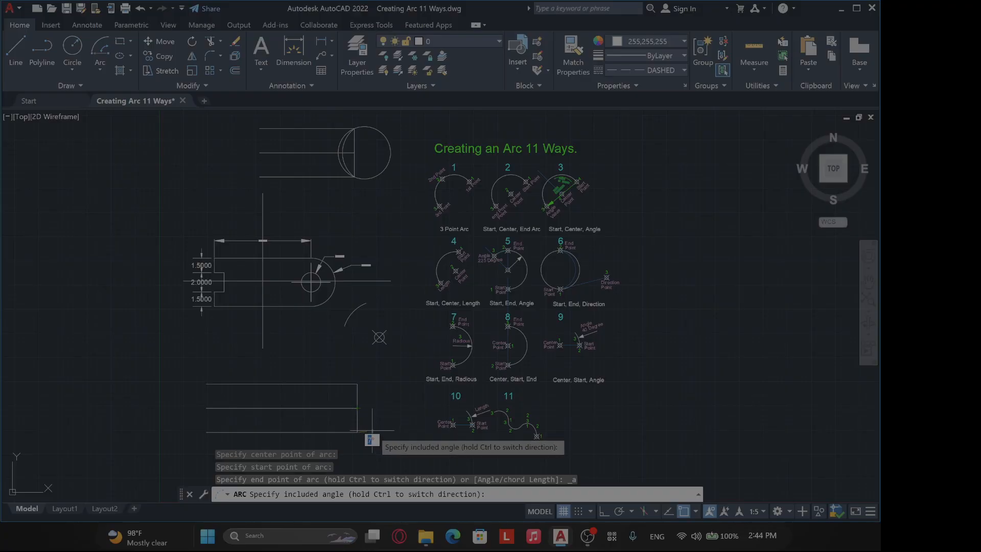
type("90")
key("Return")
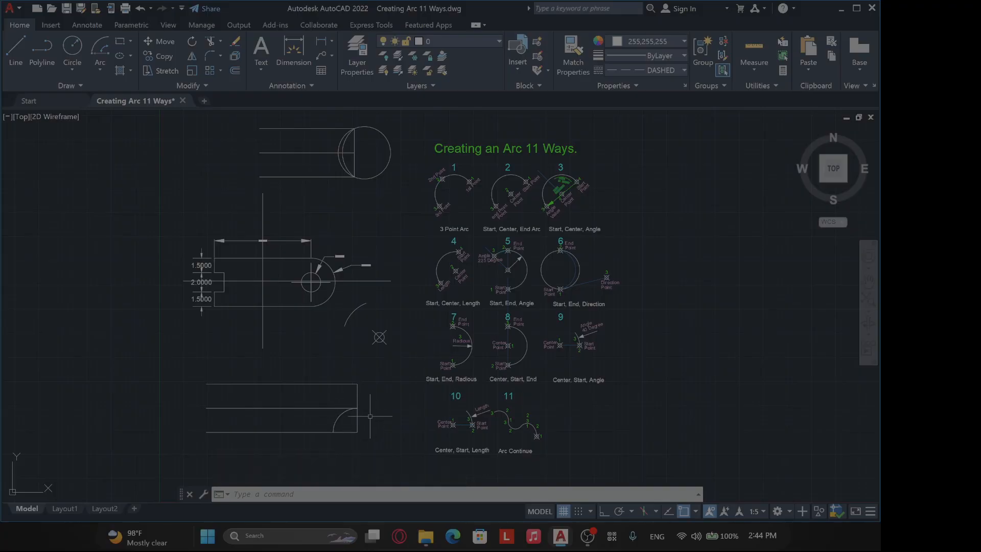
Erase the 90-degree Center, Start, Angle arc between the middle and lower lines
type("e")
key("Return")
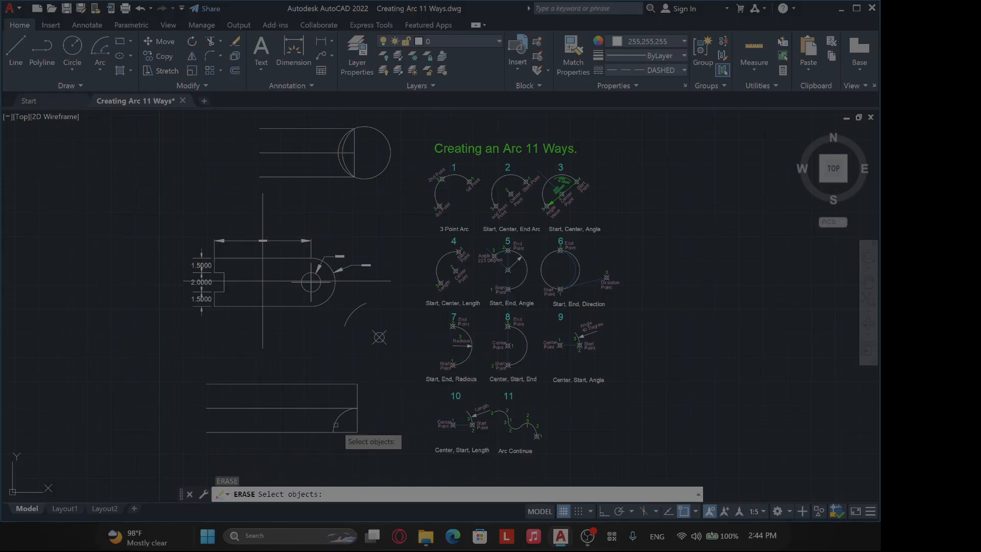
left_click(336, 422)
key("Return")
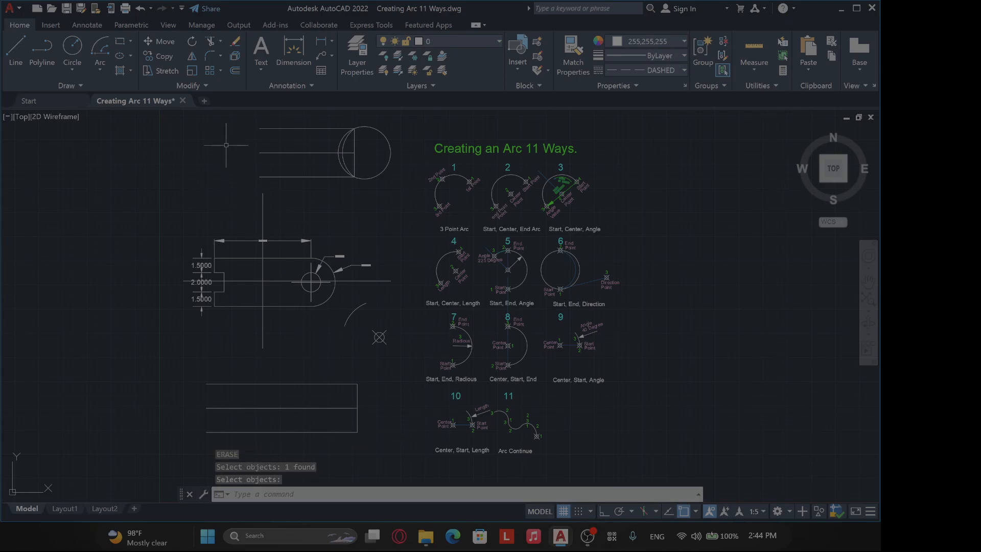
Draw a Center, Start, Length arc centred on the middle line's right end, starting at the lower line's right end, with a chord length of 3
left_click(100, 69)
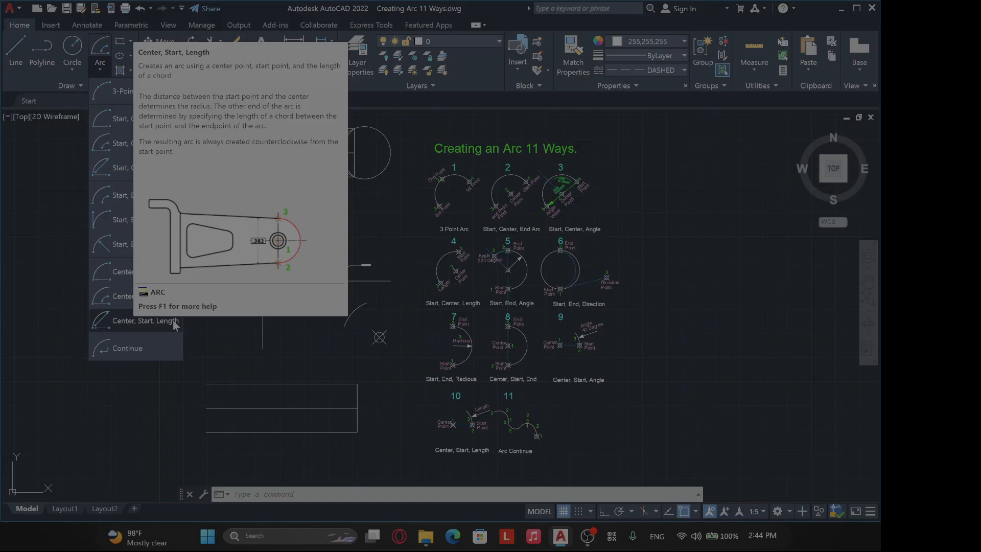
left_click(173, 320)
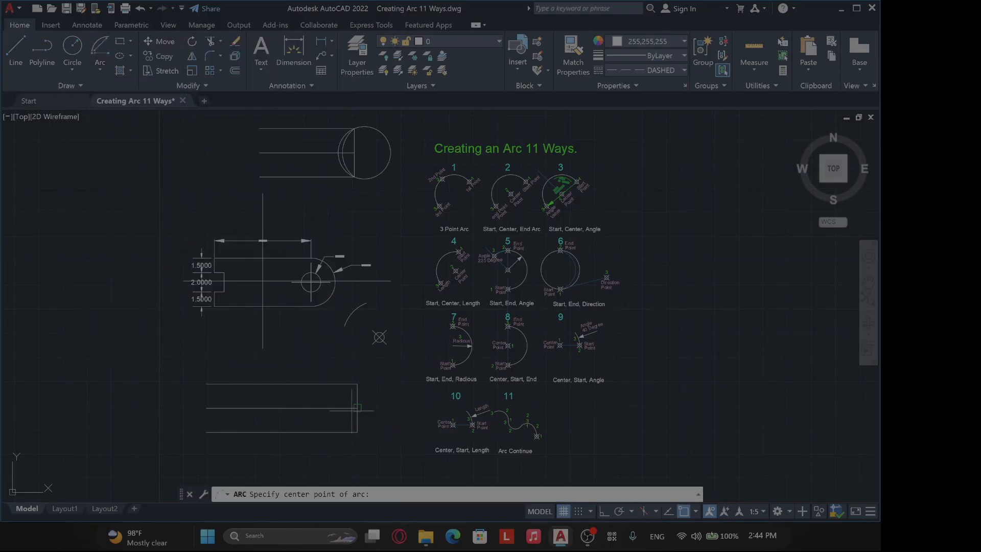
left_click(357, 406)
left_click(356, 430)
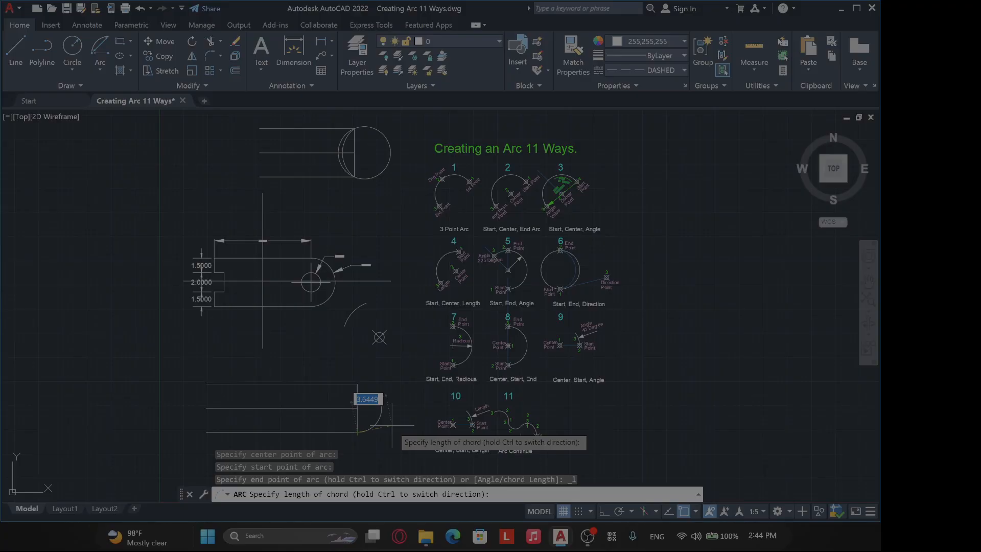
type("3")
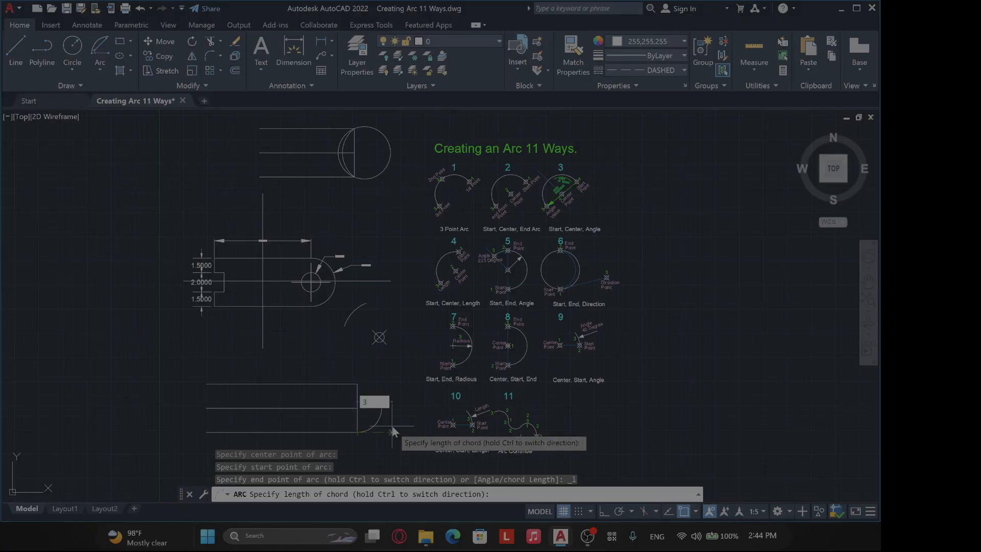
key("Return")
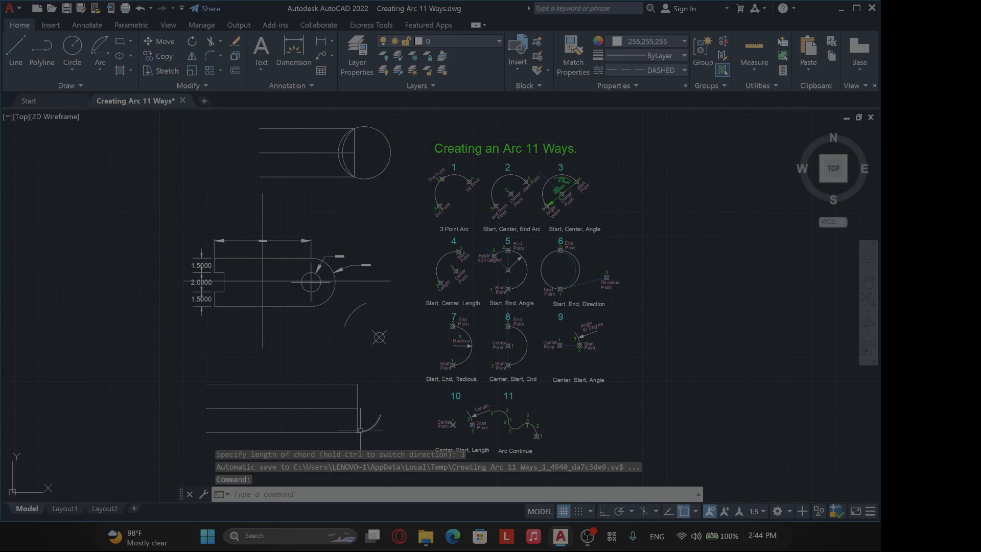
Measure the chord between the two endpoints of the Center, Start, Length arc with the DIST command
scroll(357, 418, "up", 4)
scroll(375, 417, "down", 2)
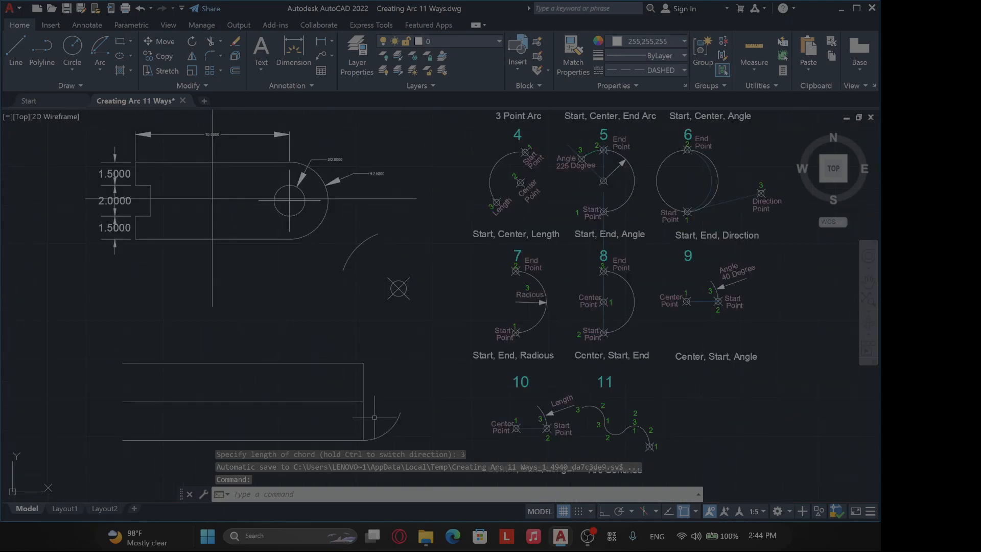
middle_click_drag(388, 432, 375, 387)
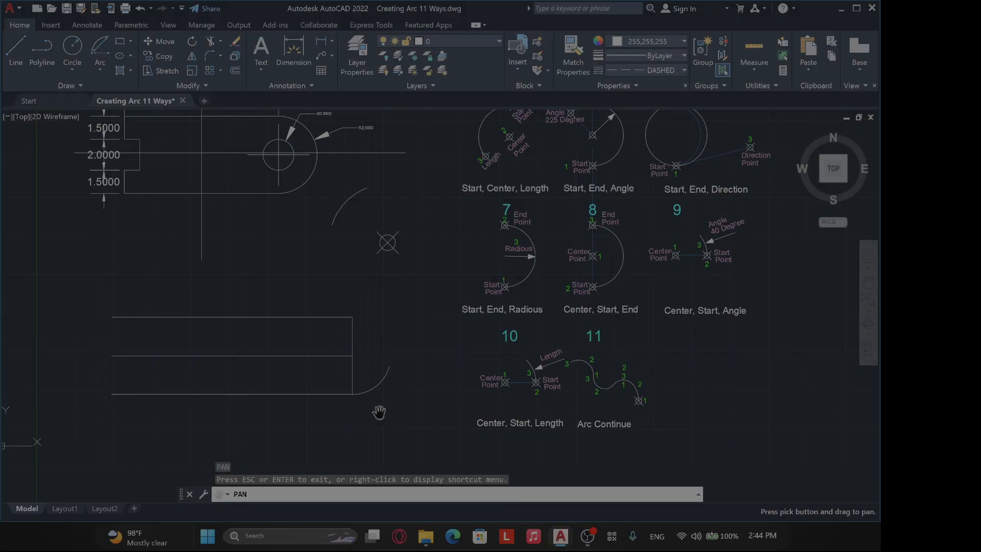
key("Escape")
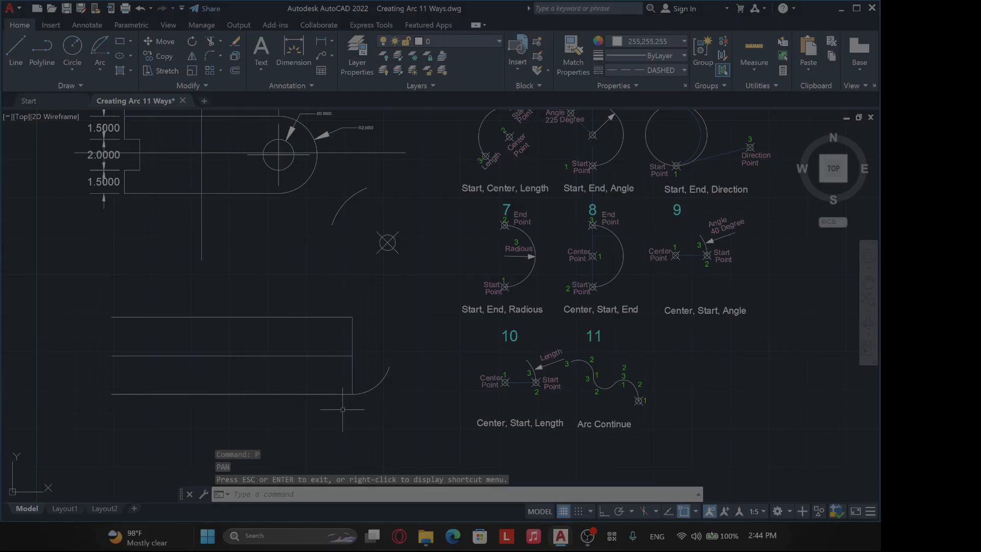
type("DIST")
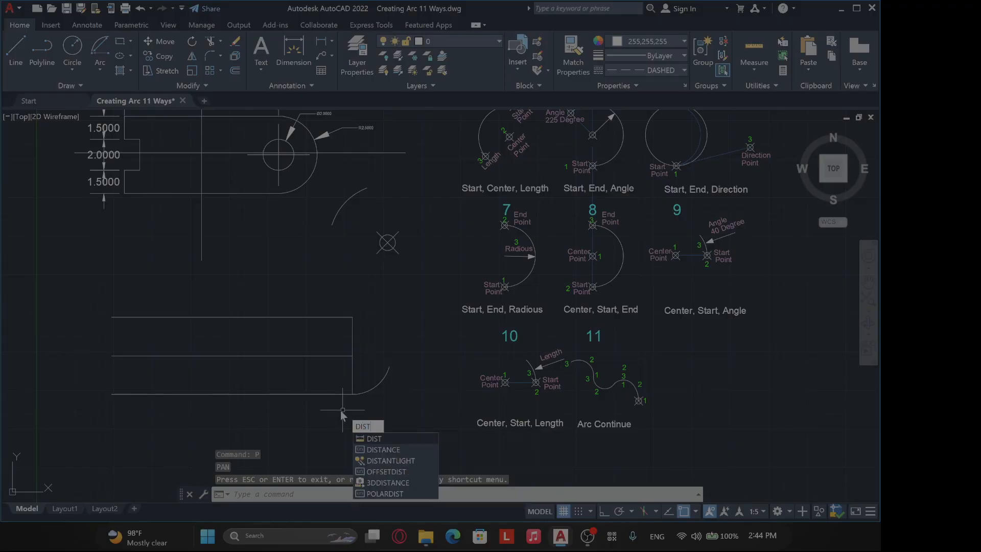
key("Return")
left_click(353, 393)
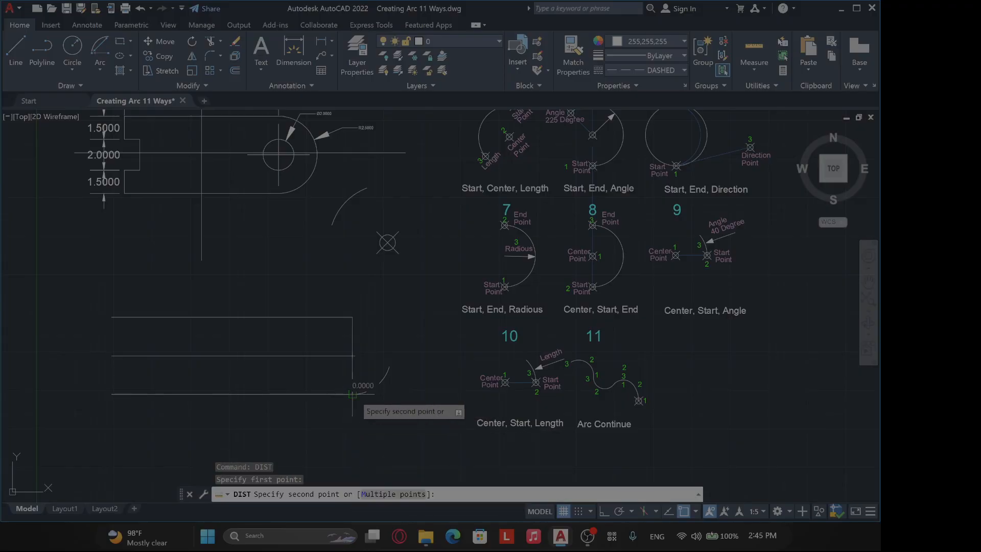
left_click(388, 371)
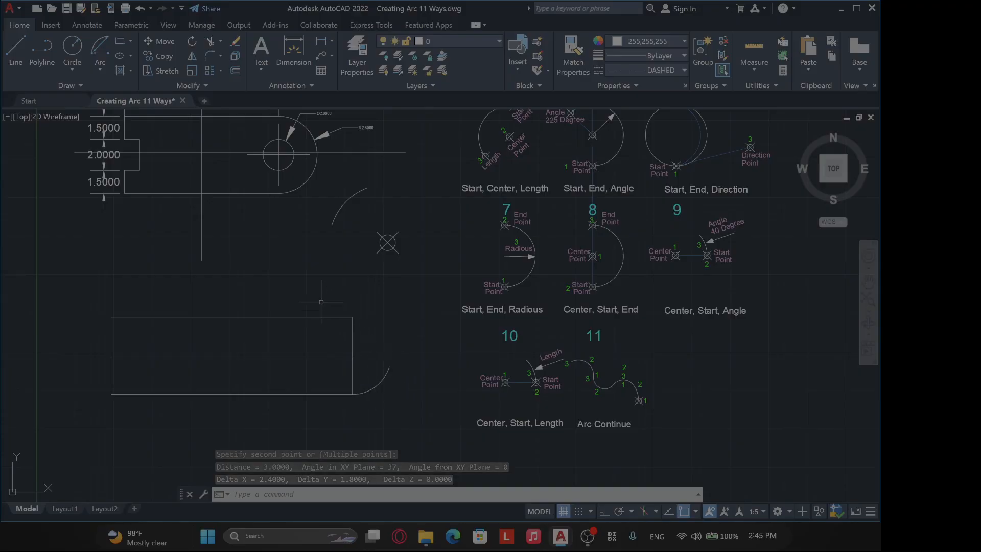
Erase the Center, Start, Length arc at the lower line's right end
left_click(99, 71)
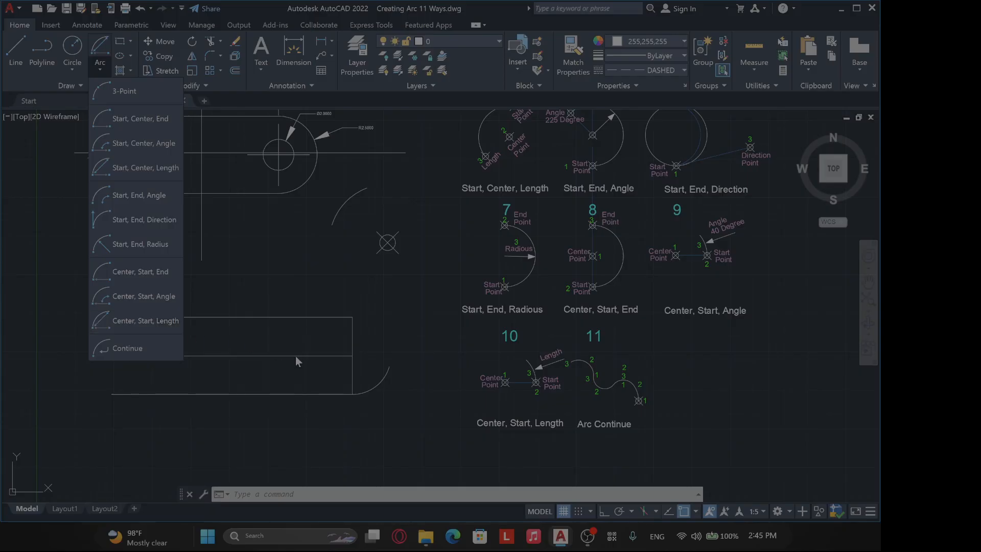
left_click(381, 379)
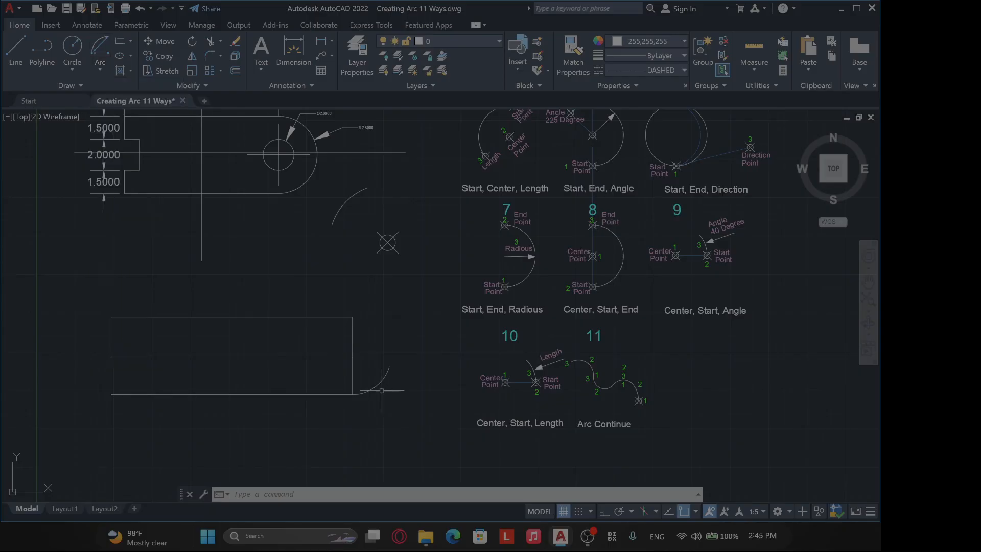
type("e")
key("Return")
left_click(394, 391)
left_click(376, 375)
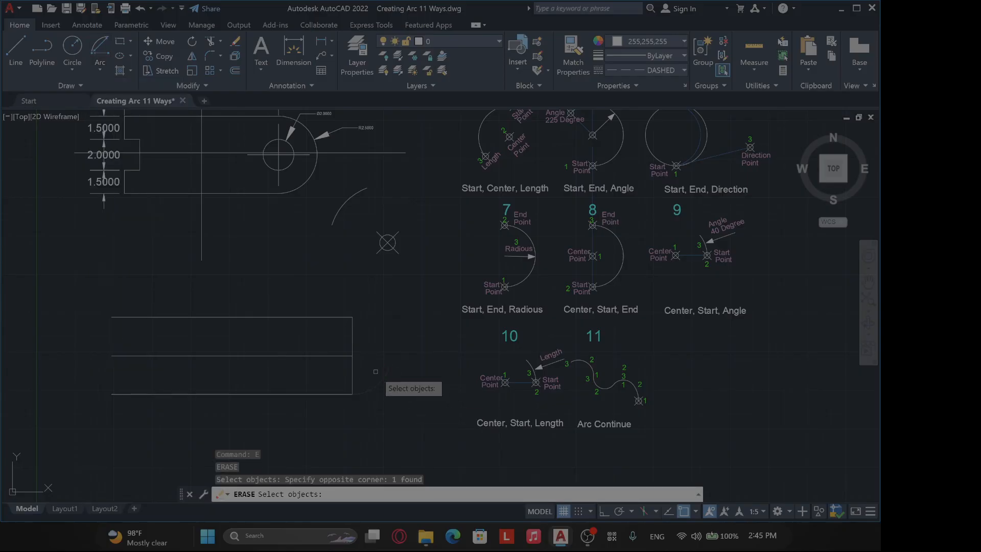
key("Return")
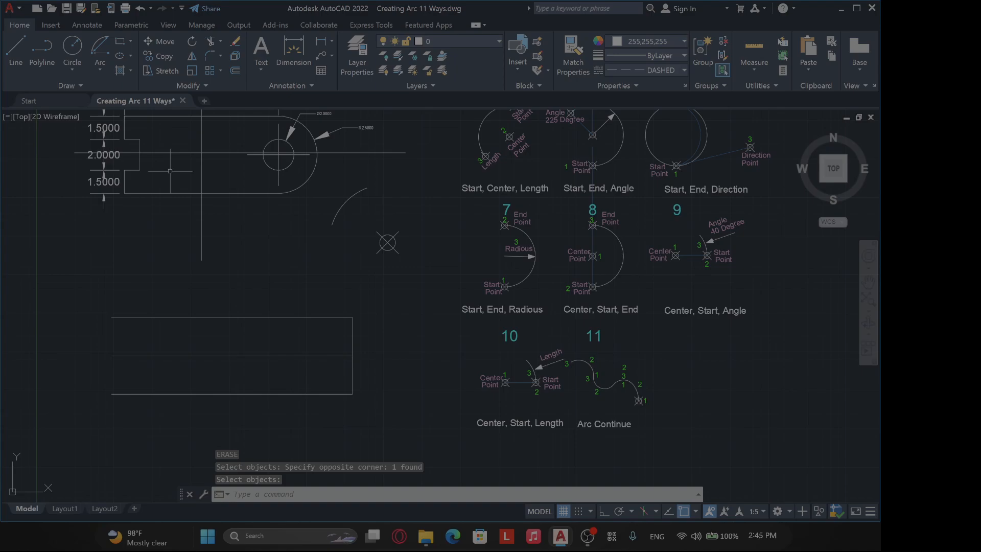
Undo the erasure of the Center, Start, Length arc
left_click(98, 70)
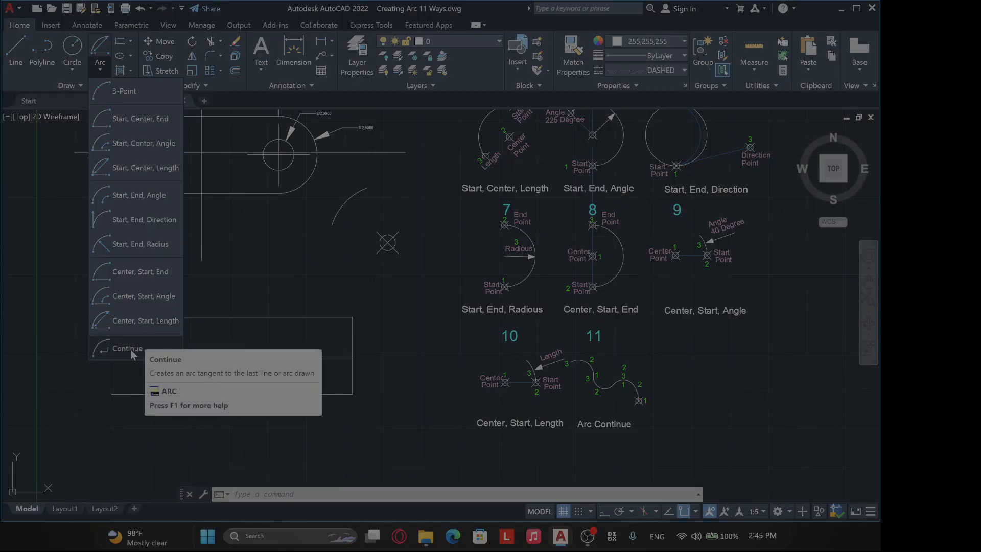
key("Escape")
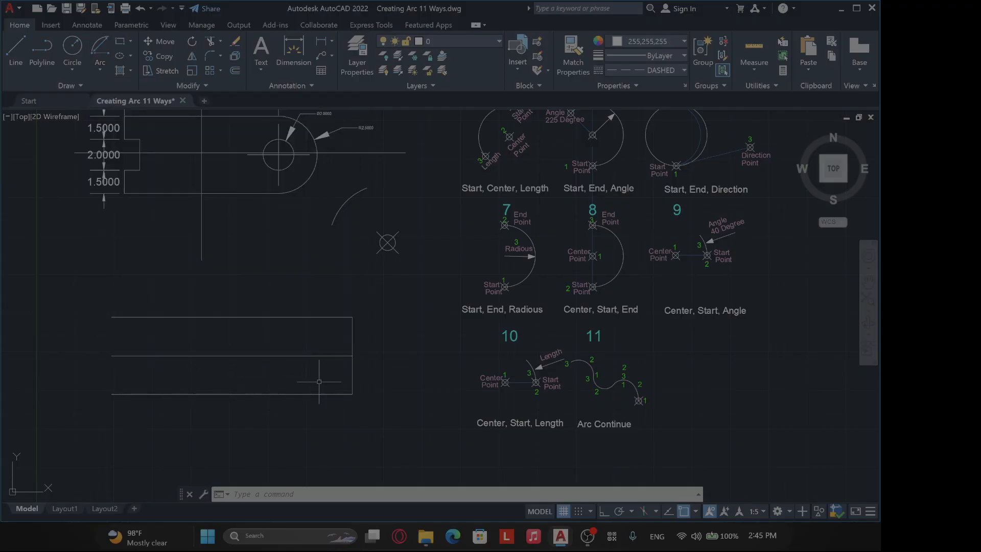
type("u")
key("Return")
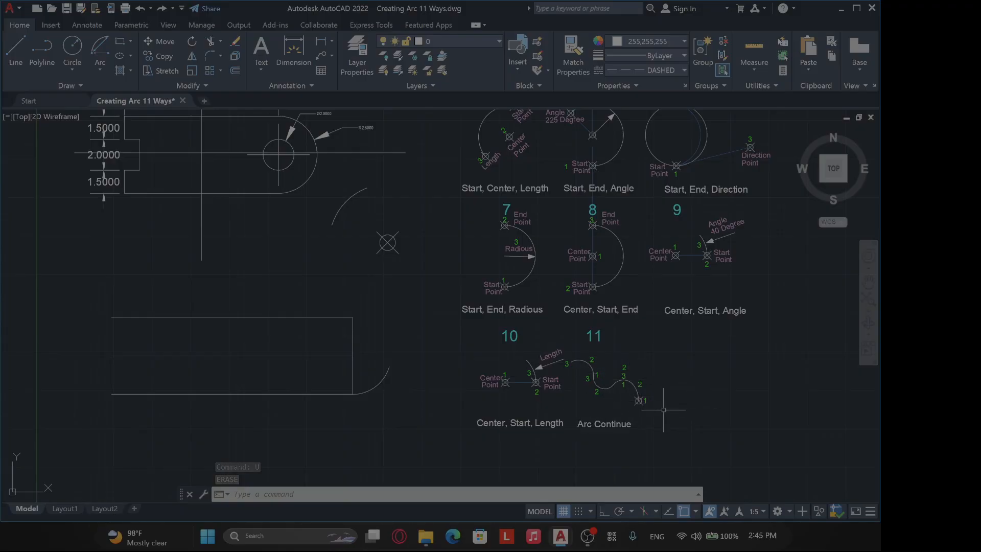
Draw a Continue arc from the free end of the Center, Start, Length arc, curving back to end just below the upper line's level
scroll(641, 401, "up", 2)
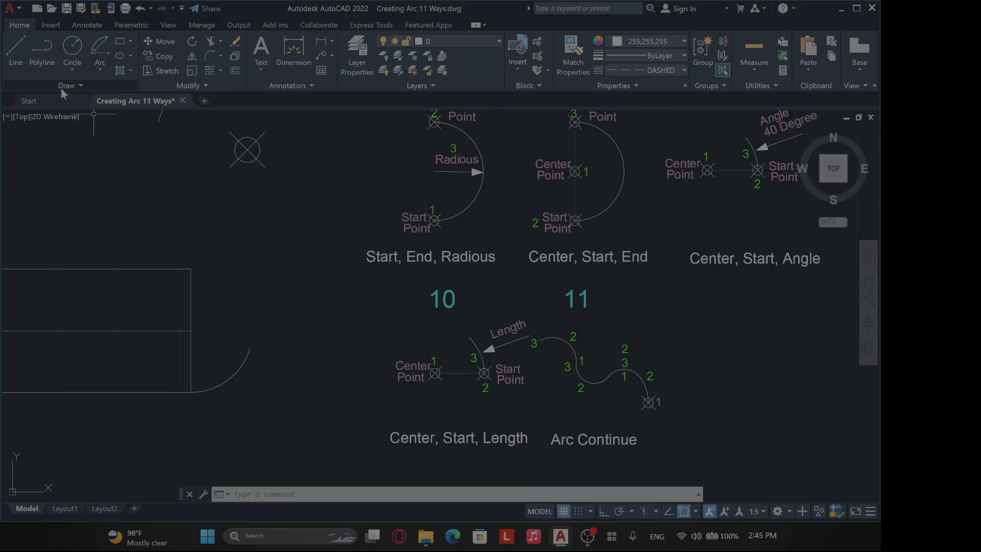
left_click(99, 71)
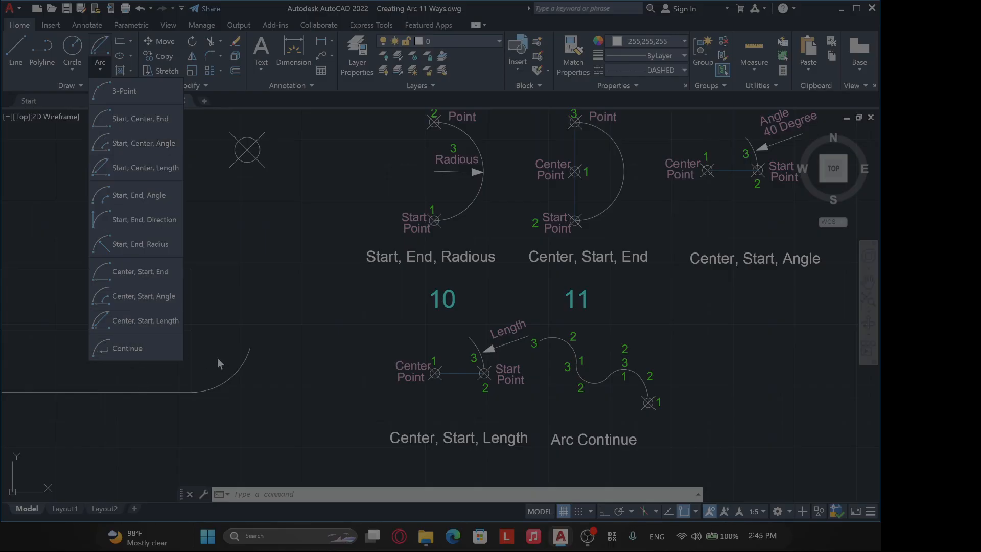
left_click(250, 345)
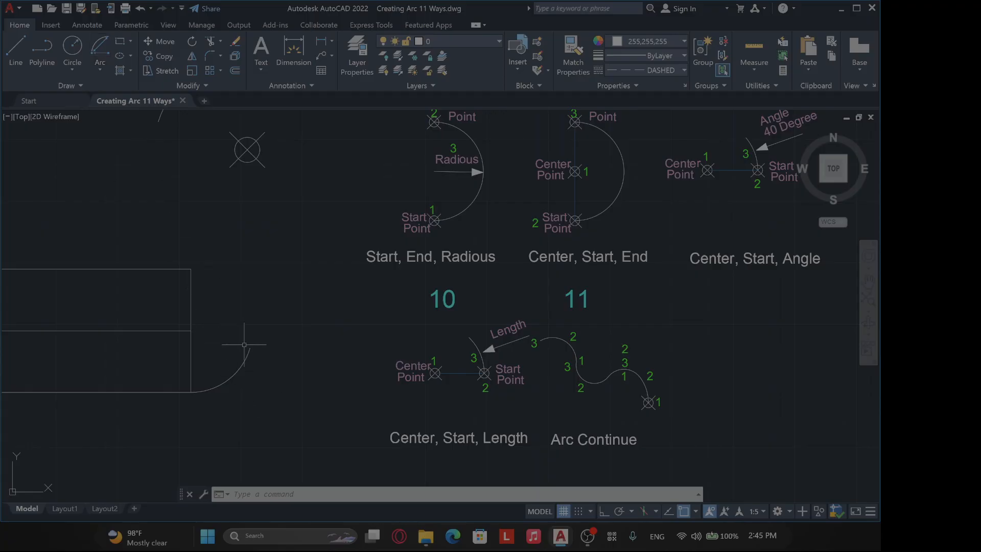
left_click(100, 69)
left_click(125, 348)
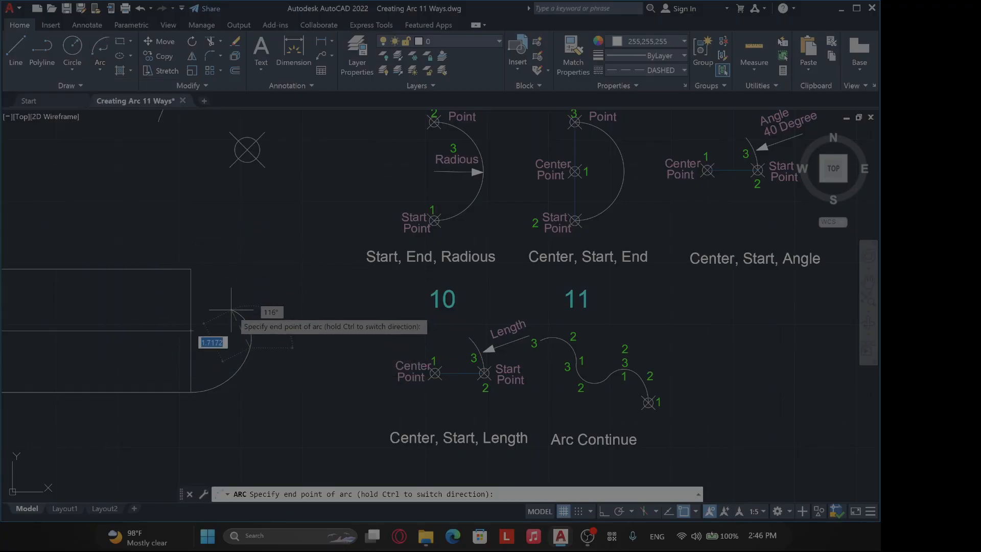
left_click(226, 292)
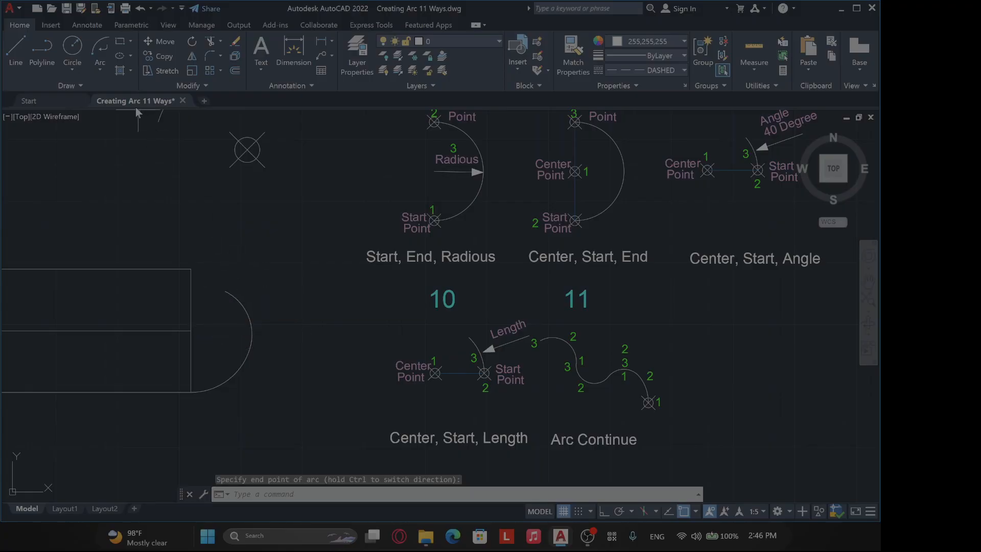
Chain two more Continue arcs upward from the last arc's end, bending in alternating directions to form a wavy curve above the outline
left_click(99, 69)
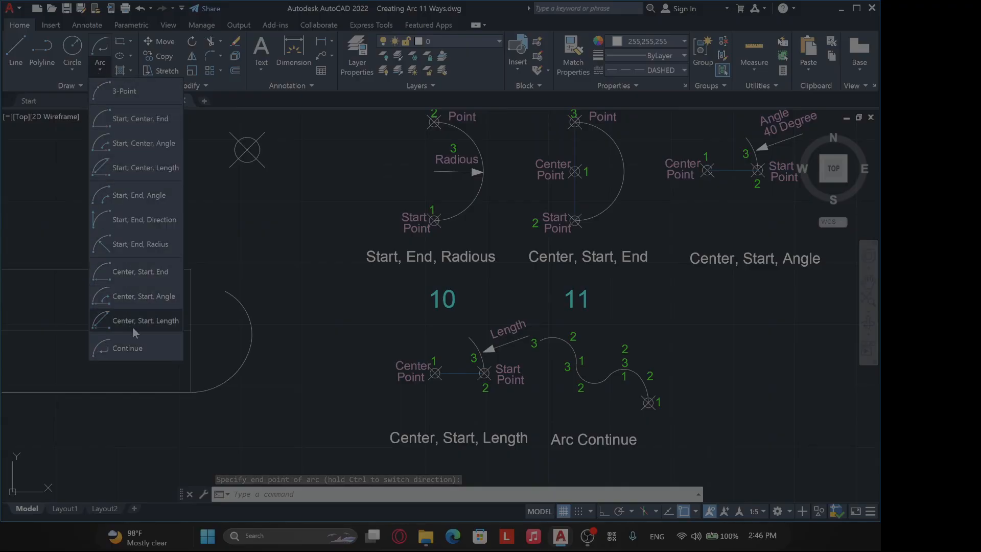
left_click(126, 348)
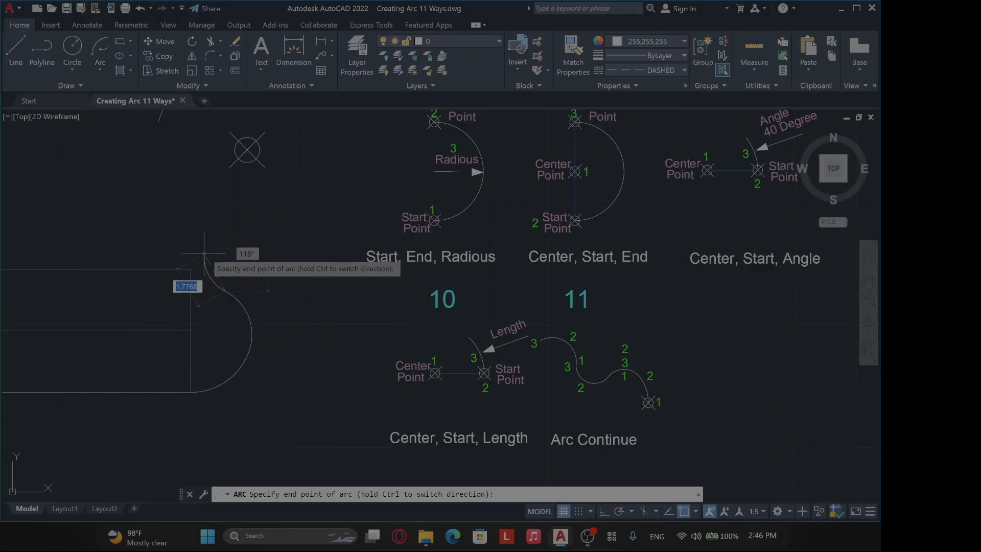
left_click(210, 232)
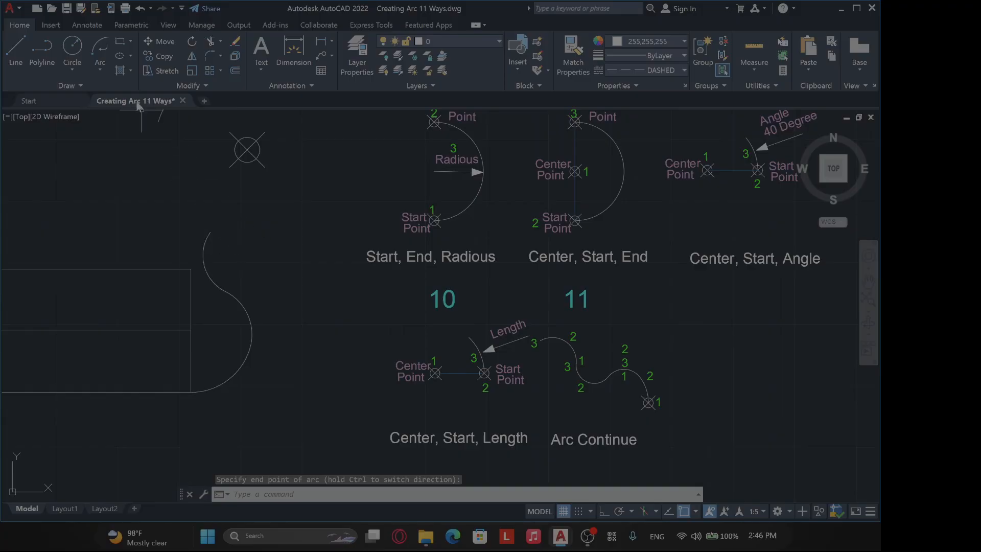
left_click(108, 72)
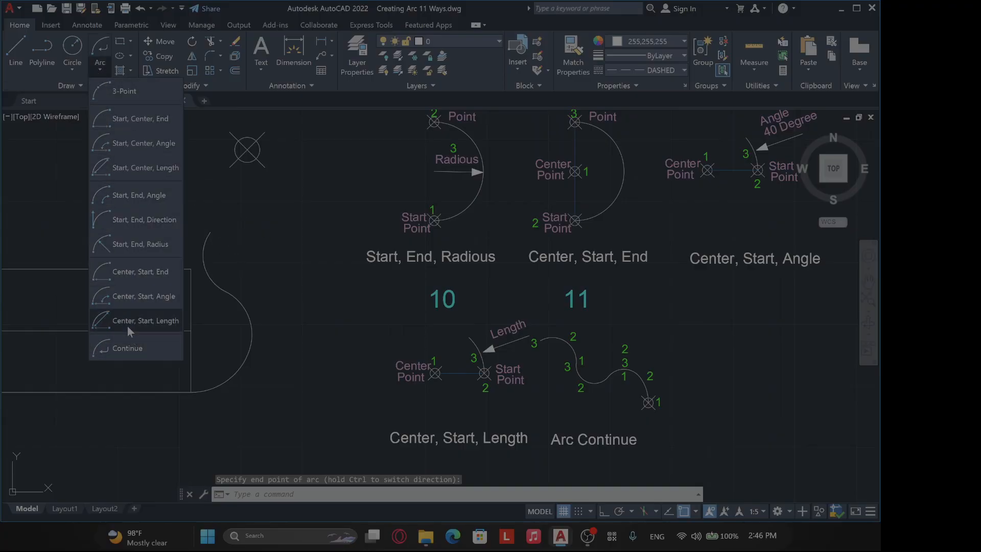
left_click(129, 340)
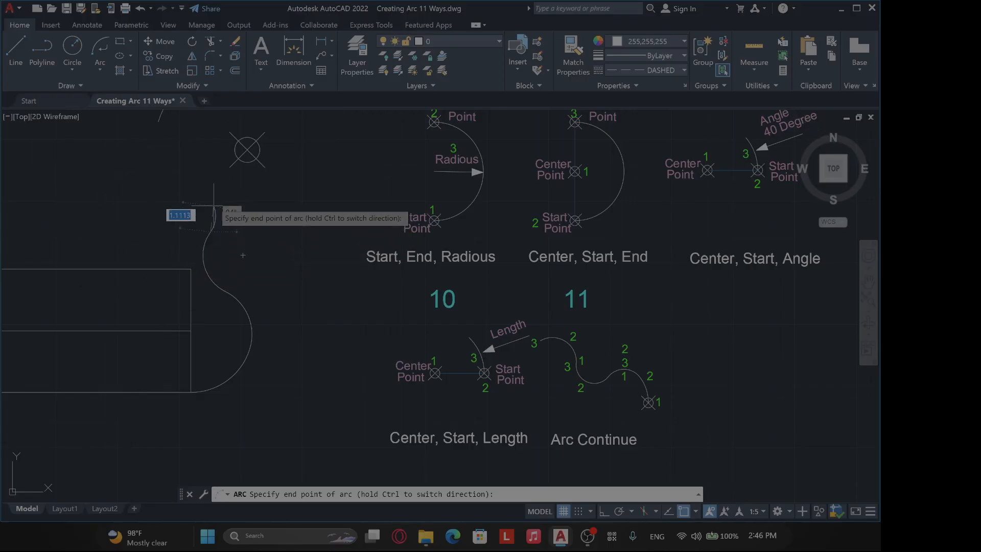
left_click(193, 170)
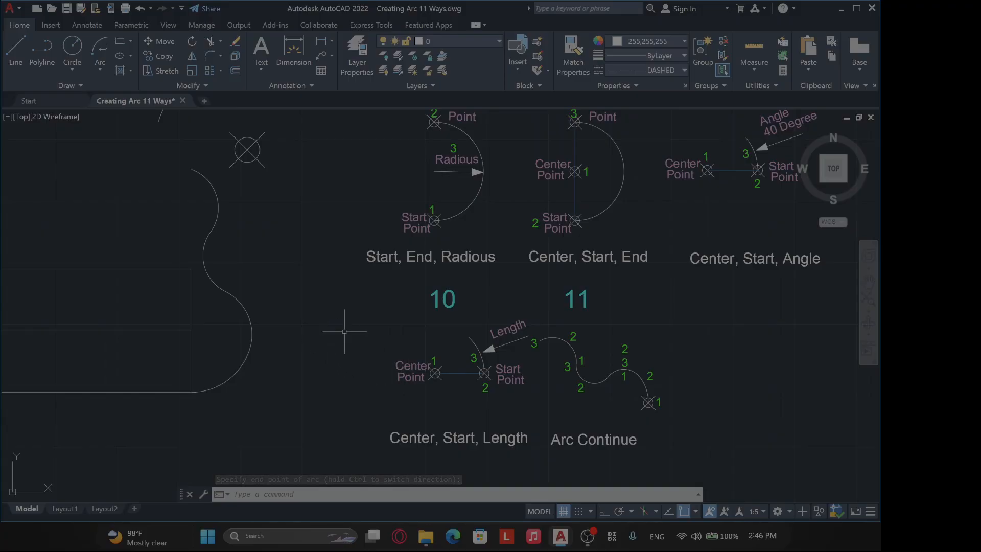
Bring the whole drawing into view to review the practice outlines beside the chart of 11 arc methods
scroll(345, 331, "down", 4)
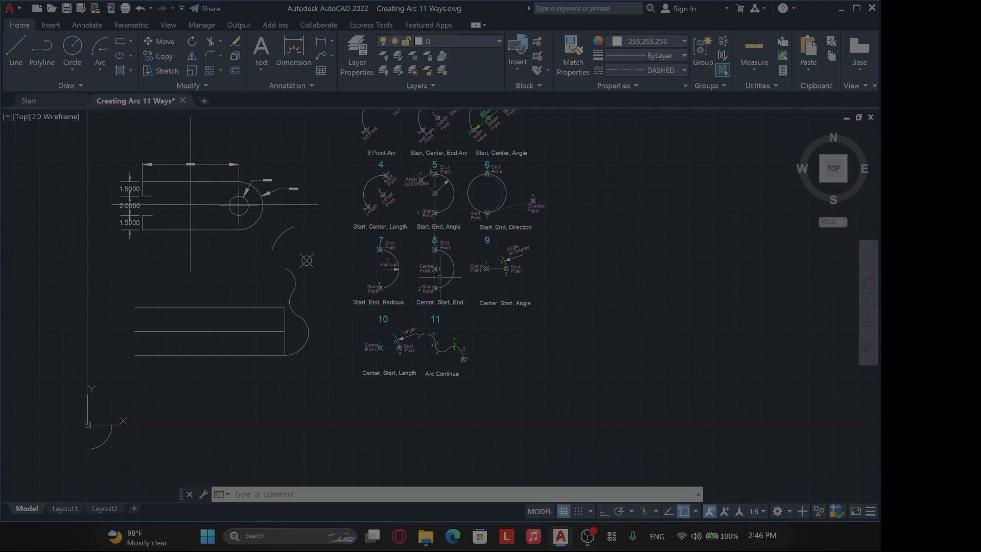
type("p")
key("Return")
left_click_drag(433, 236, 442, 328)
mouse_move(429, 289)
left_mouse_down()
mouse_move(450, 247)
mouse_move(408, 280)
left_mouse_up()
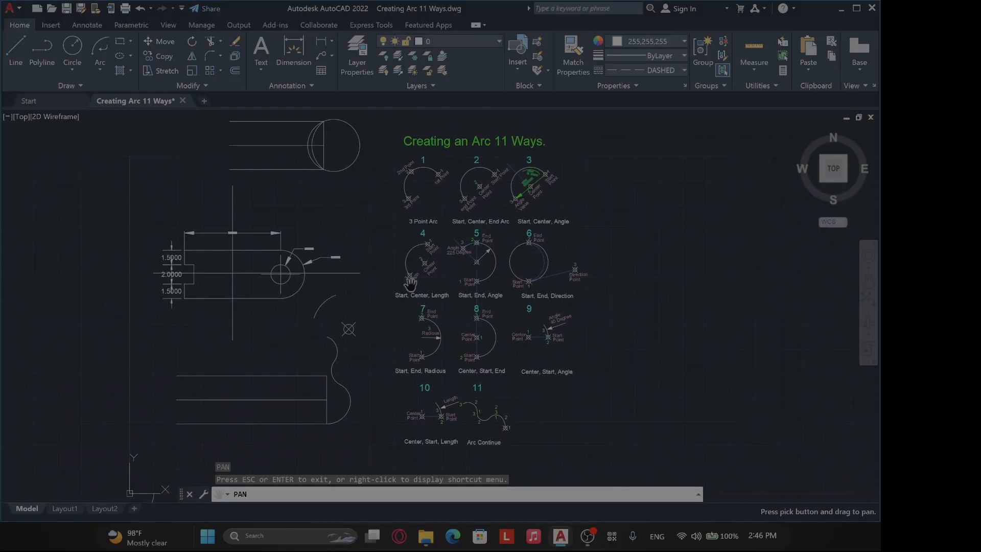
scroll(410, 283, "down", 1)
scroll(445, 276, "down", 1)
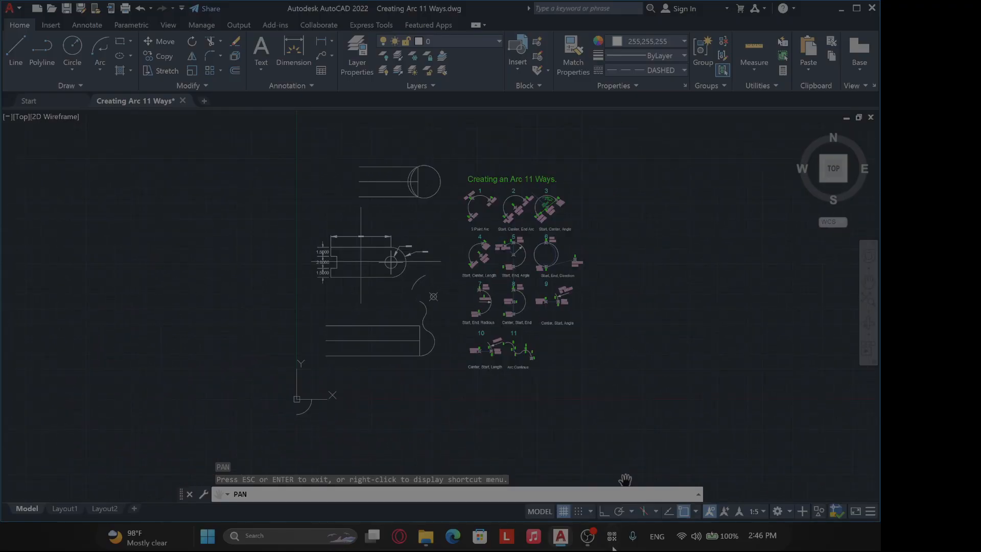
left_click(588, 536)
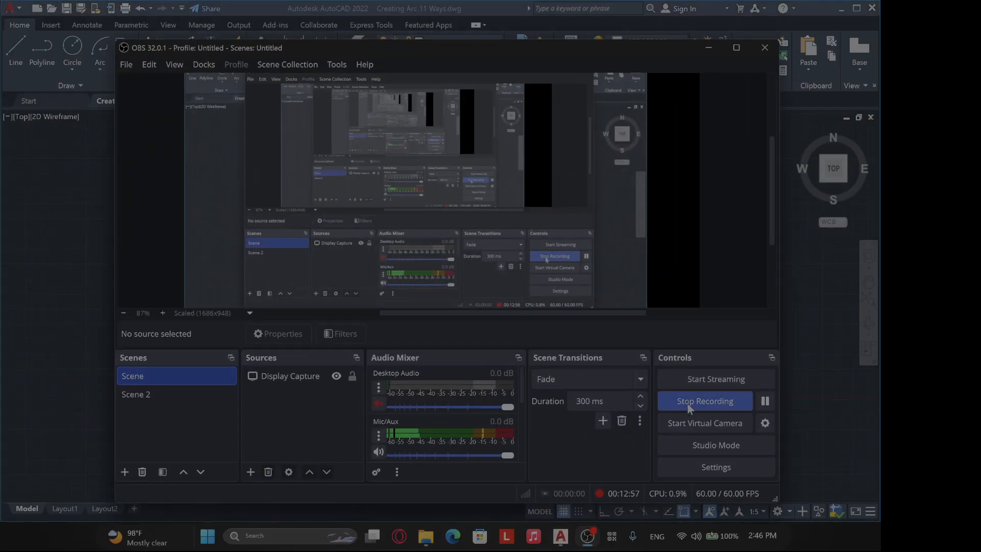